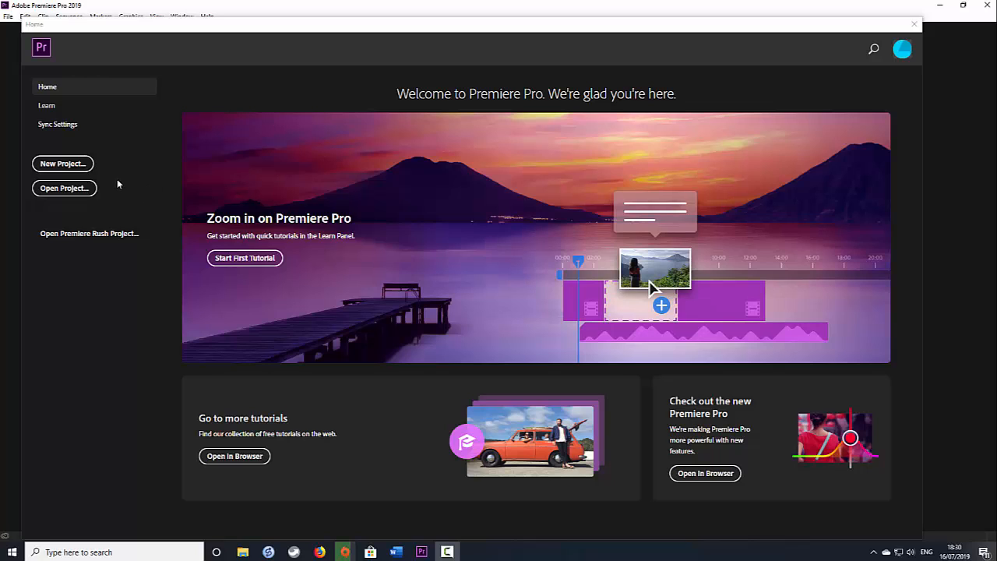
Create a new project named GreenScreenTiger with the default settings.
{"action": "left_click", "coordinate": [72, 165]}
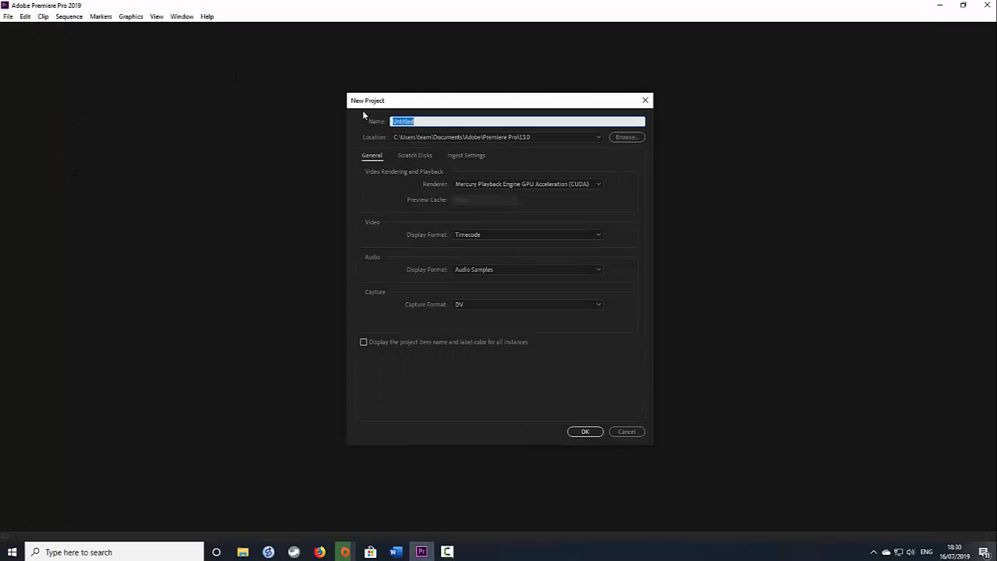
{"action": "type", "text": "GreenScreenTiger"}
{"action": "left_click", "coordinate": [585, 431]}
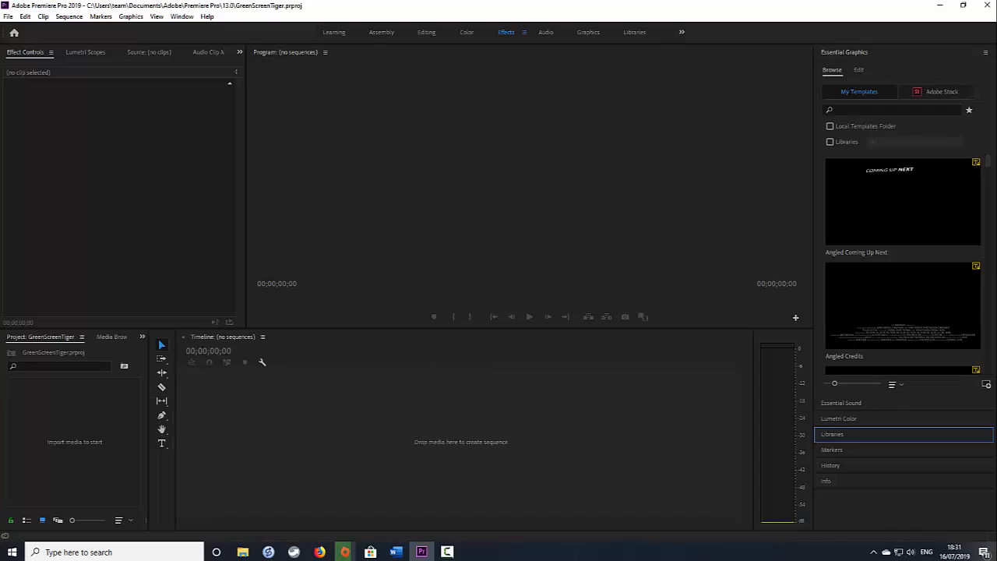
Import Picture.jpg, Sound.wav and Video.mov from the tiger folder into the project.
{"action": "left_click_drag", "start_coordinate": [995, 101], "coordinate": [466, 153]}
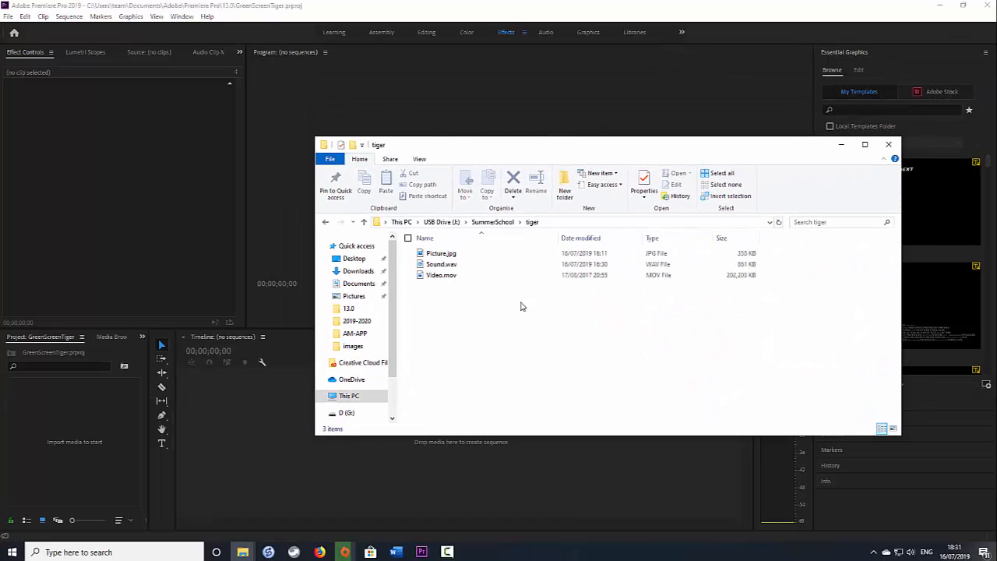
{"action": "left_click_drag", "start_coordinate": [488, 312], "coordinate": [438, 255]}
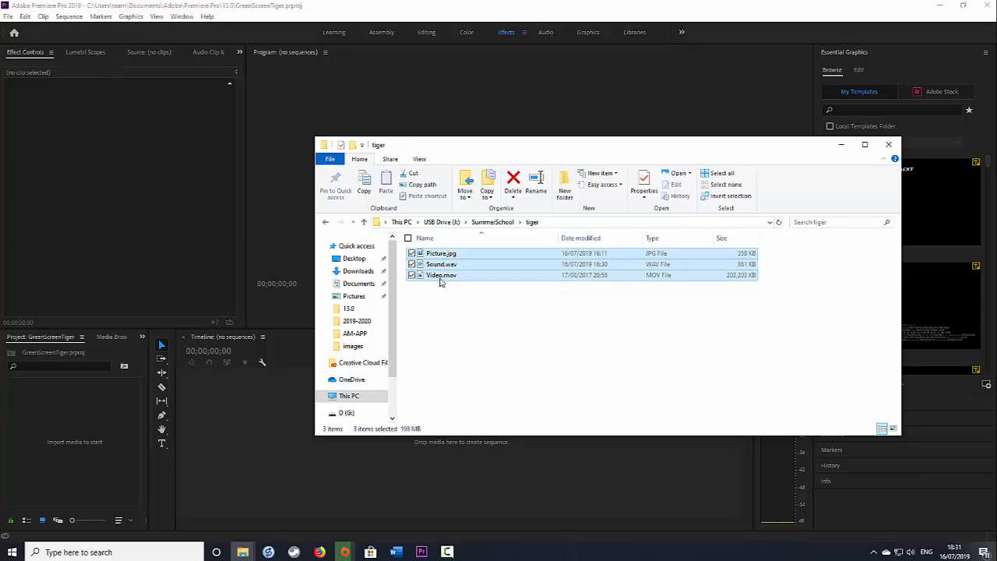
{"action": "left_click_drag", "start_coordinate": [436, 272], "coordinate": [55, 437]}
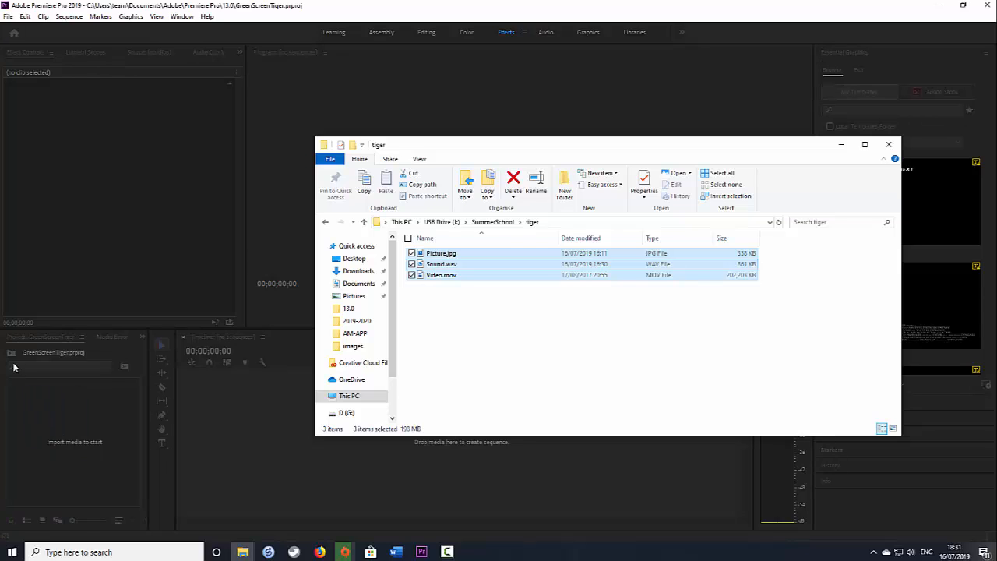
{"action": "left_click_drag", "start_coordinate": [469, 139], "coordinate": [996, 156]}
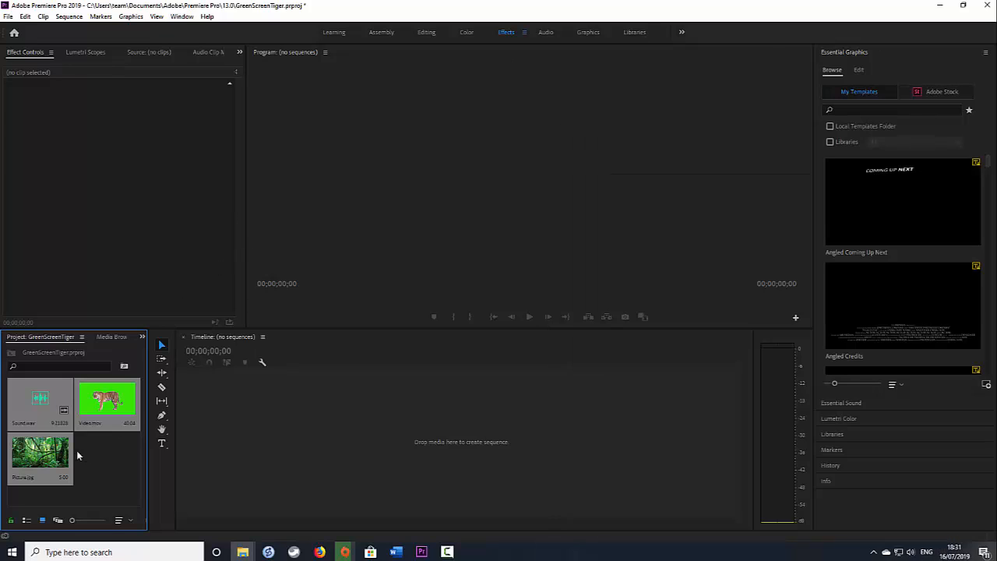
Create a sequence from the imported media and delete its Picture.jpg and Sound.wav clips, keeping only Video.mov.
{"action": "left_click_drag", "start_coordinate": [97, 403], "coordinate": [355, 440]}
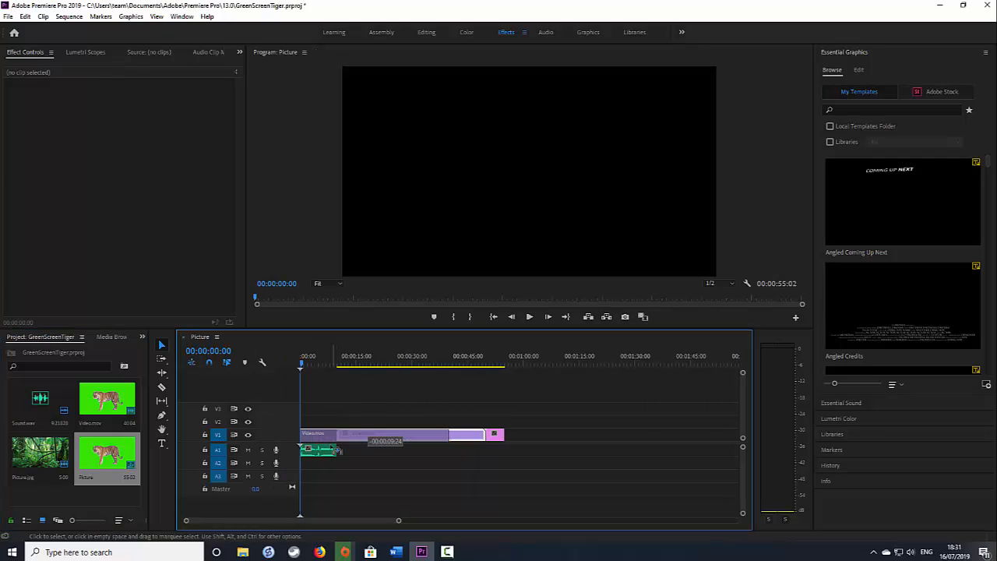
{"action": "left_click", "coordinate": [495, 433]}
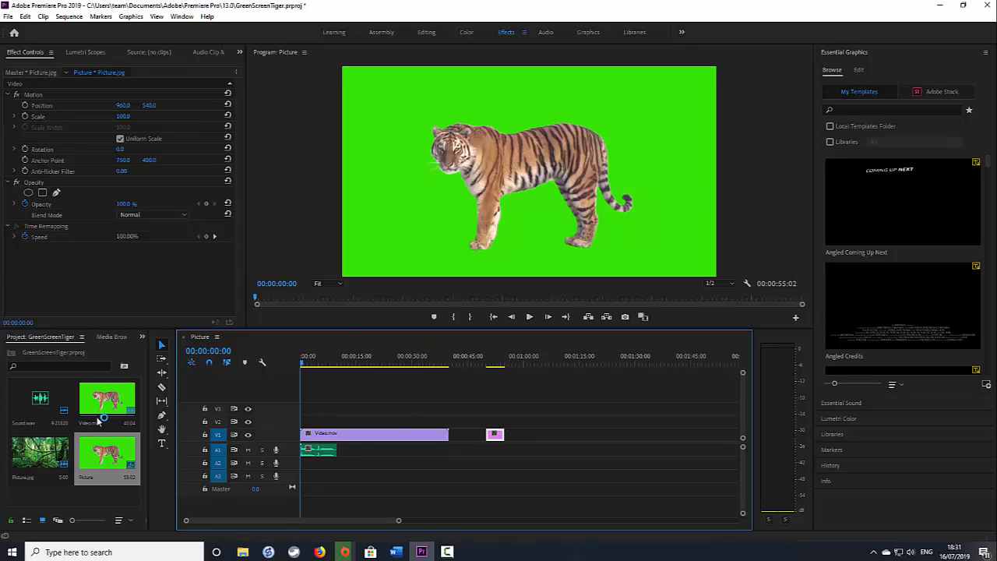
{"action": "key", "text": "Delete"}
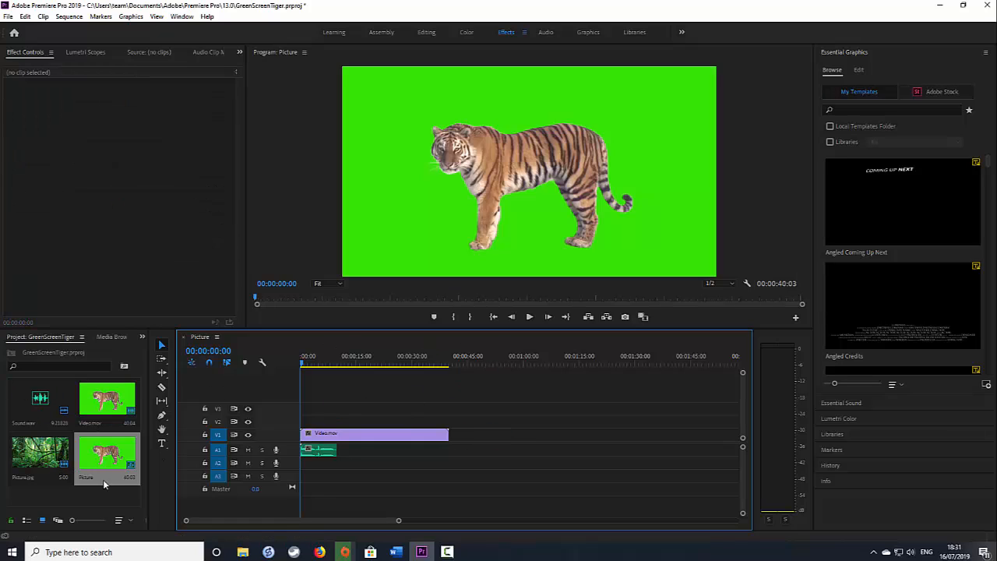
{"action": "left_click", "coordinate": [316, 451]}
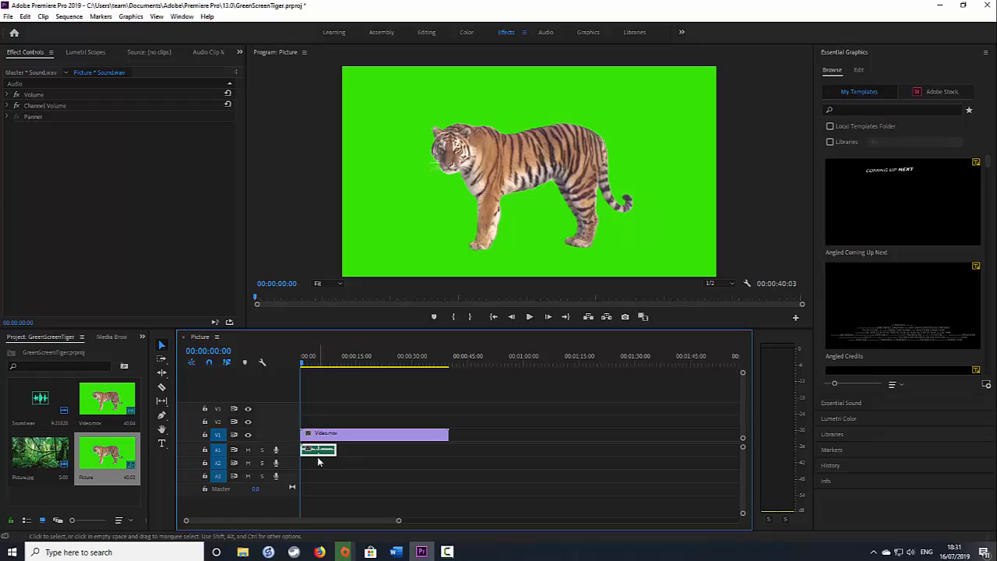
{"action": "key", "text": "Delete"}
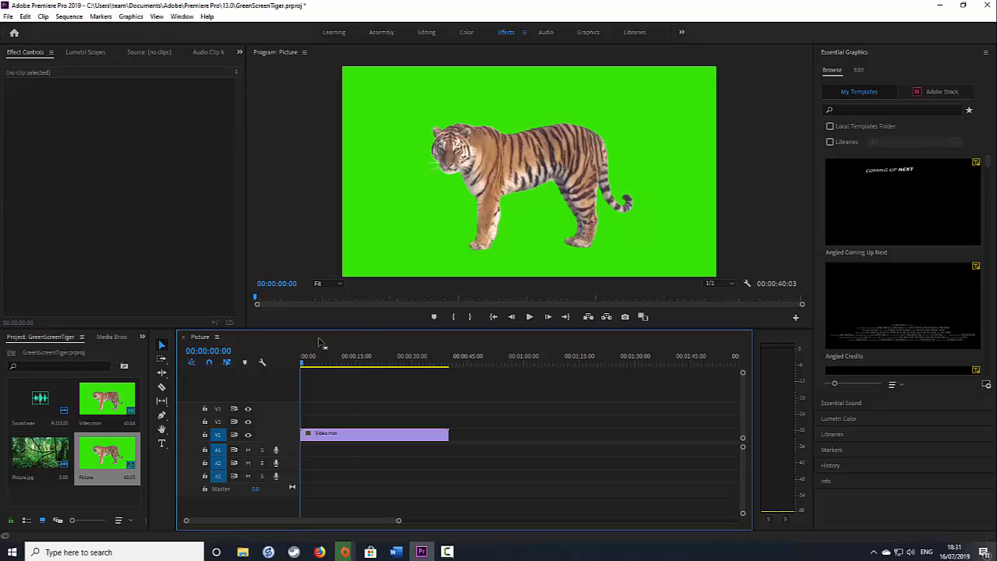
Play the first few seconds of the sequence to preview the green-screen tiger video.
{"action": "left_click", "coordinate": [529, 317]}
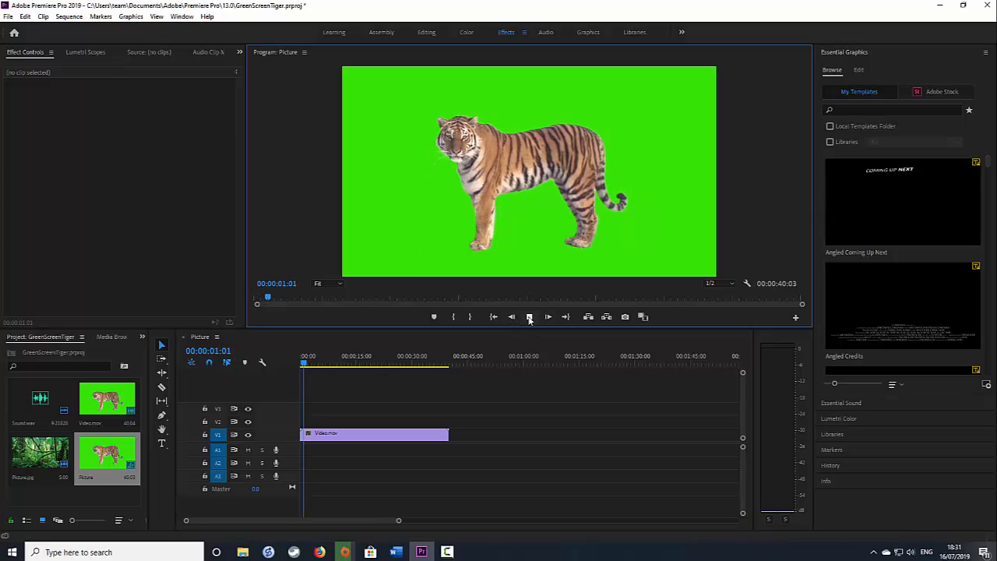
{"action": "left_click", "coordinate": [529, 317]}
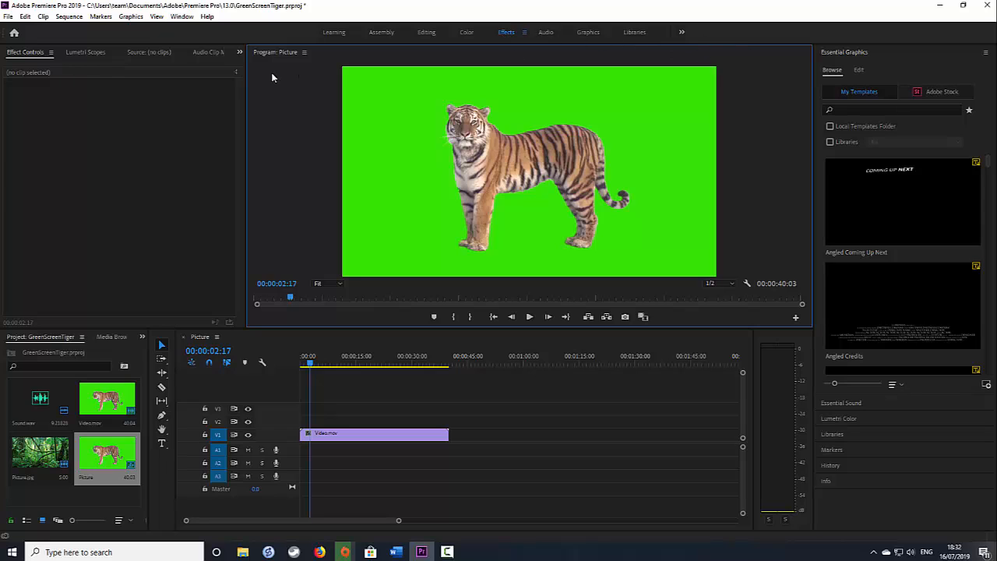
Search the effects for "key" and apply Ultra Key to the Video.mov clip in the sequence.
{"action": "left_click", "coordinate": [311, 434]}
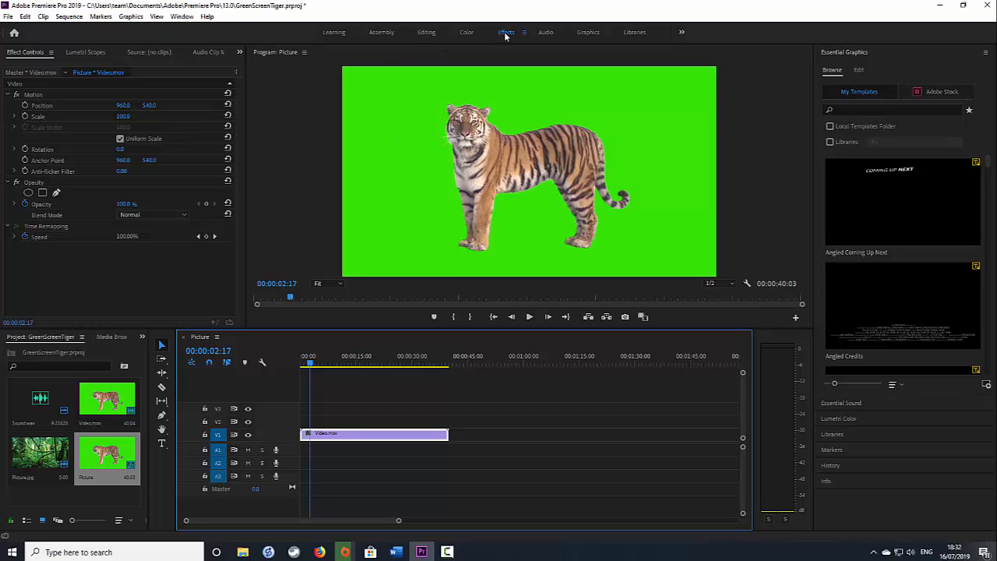
{"action": "left_click", "coordinate": [239, 52]}
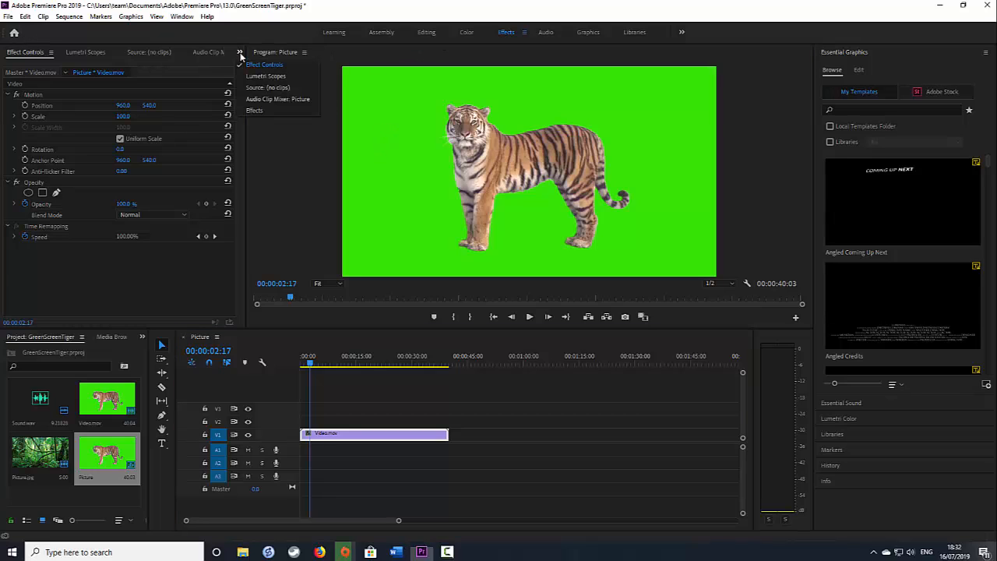
{"action": "left_click", "coordinate": [252, 113]}
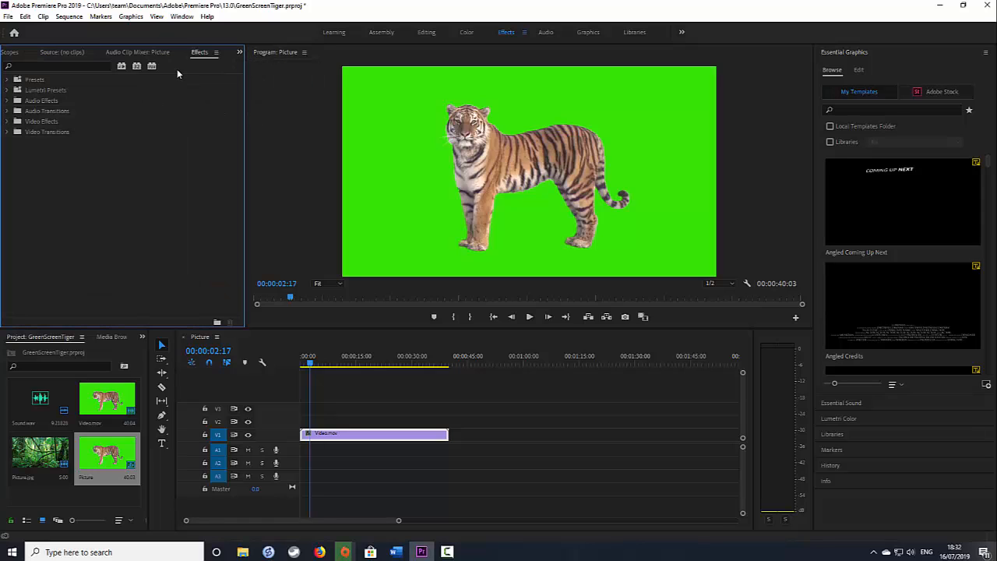
{"action": "left_click", "coordinate": [240, 52]}
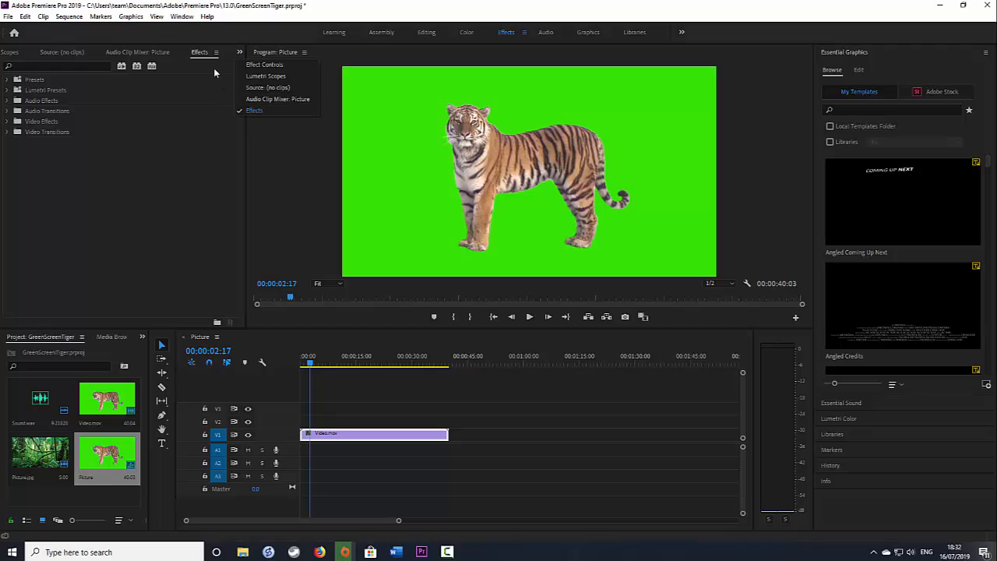
{"action": "left_click", "coordinate": [187, 17]}
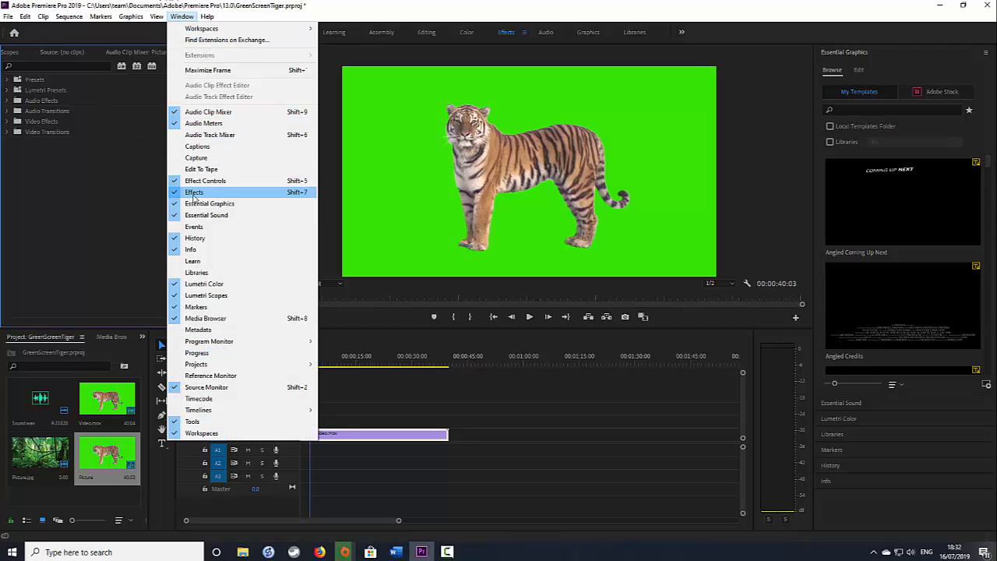
{"action": "left_click", "coordinate": [43, 165]}
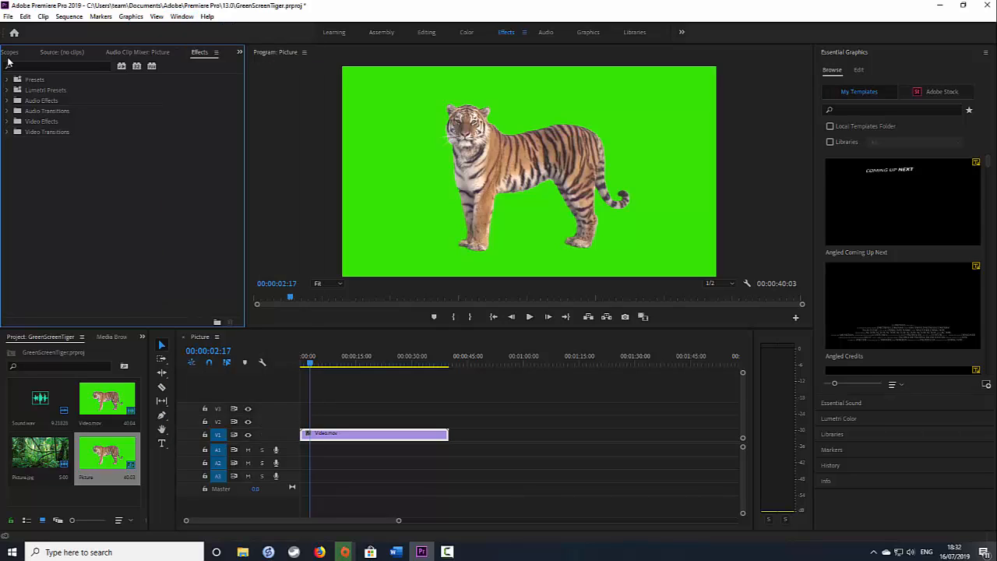
{"action": "left_click", "coordinate": [35, 64]}
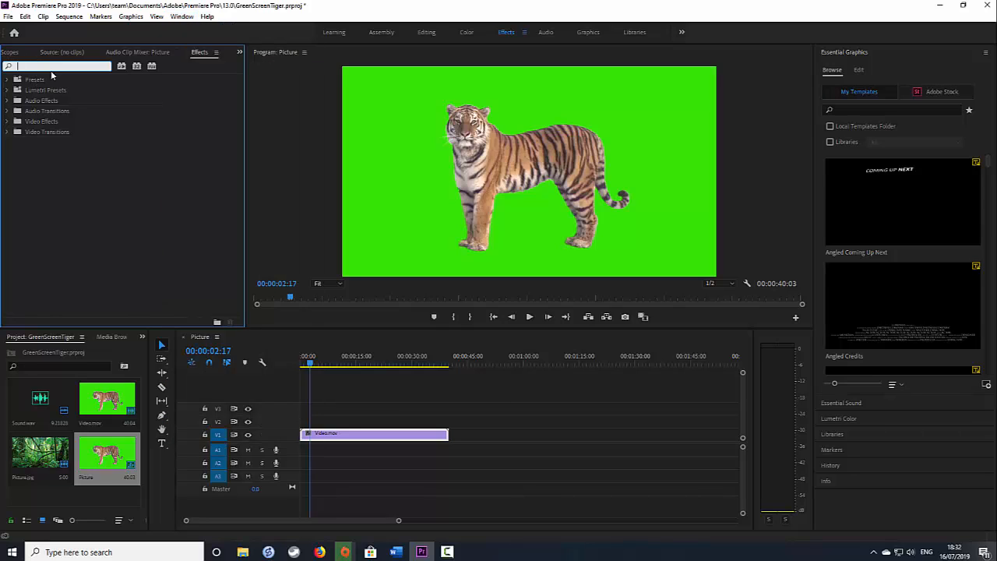
{"action": "type", "text": "key"}
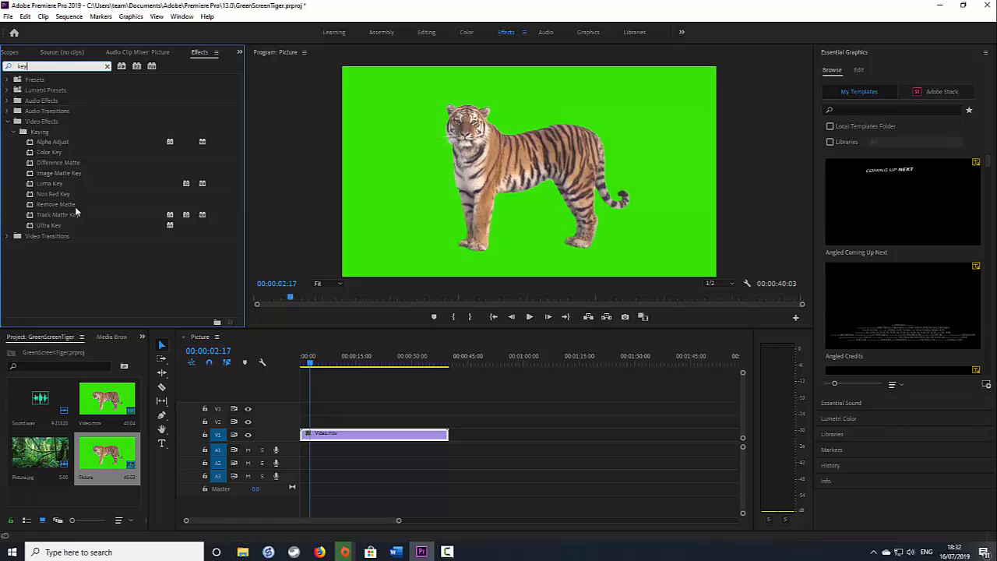
{"action": "left_click_drag", "start_coordinate": [43, 224], "coordinate": [331, 434]}
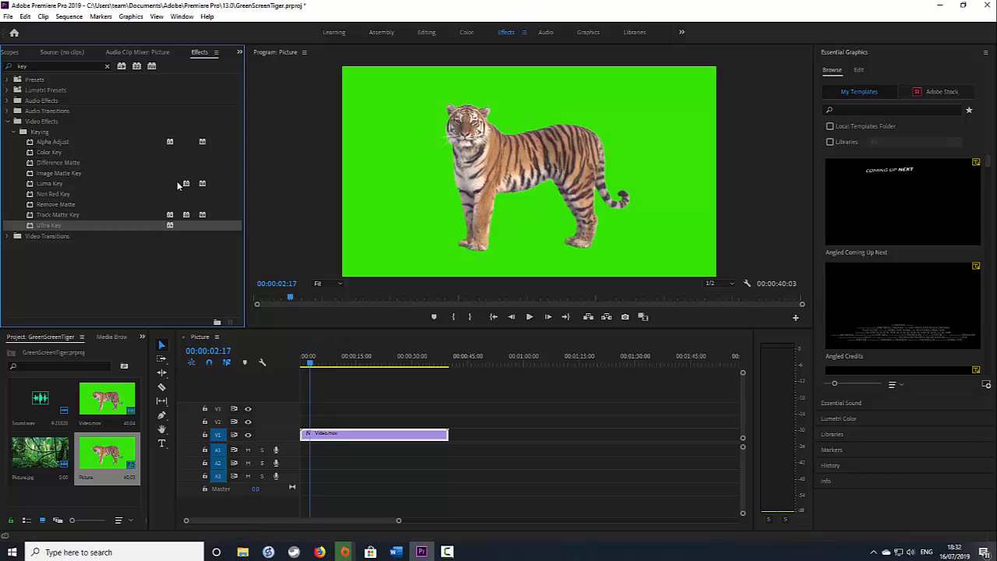
Set the Ultra Key's key color on Video.mov by sampling the green background beside the tiger.
{"action": "left_click", "coordinate": [237, 53]}
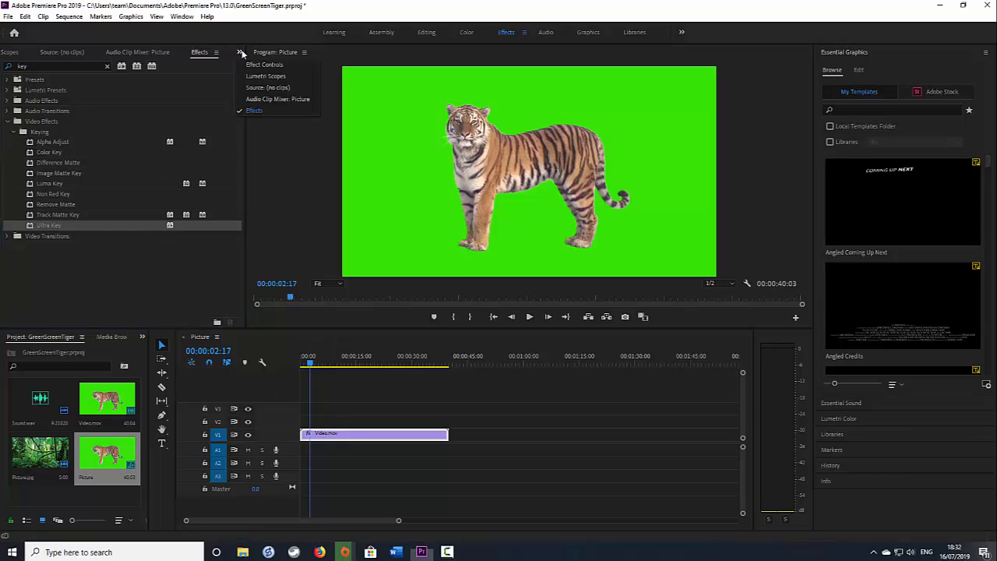
{"action": "left_click", "coordinate": [249, 67]}
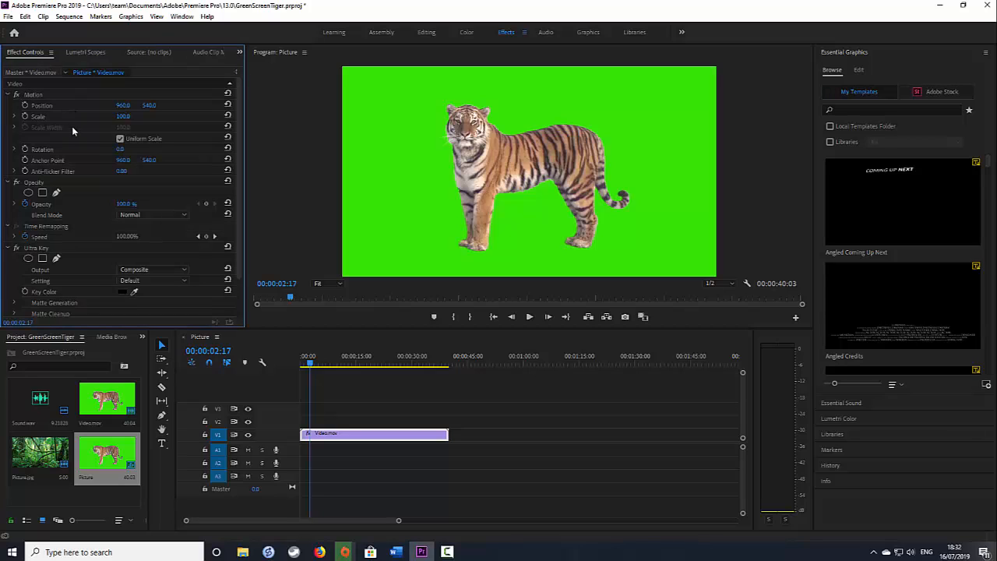
{"action": "scroll", "coordinate": [88, 193], "scroll_direction": "down", "scroll_amount": 5}
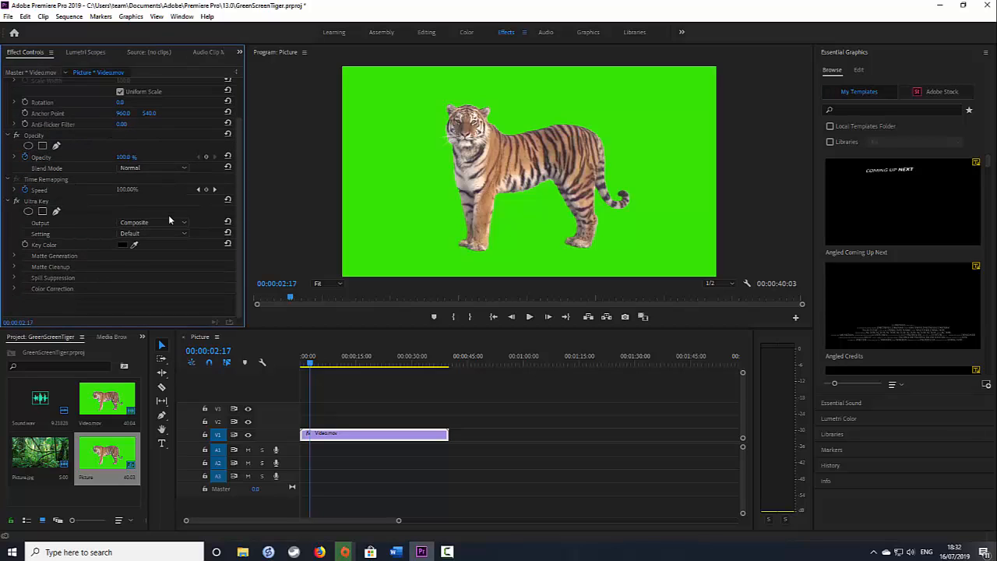
{"action": "scroll", "coordinate": [169, 221], "scroll_direction": "up", "scroll_amount": 4}
{"action": "scroll", "coordinate": [164, 219], "scroll_direction": "down", "scroll_amount": 3}
{"action": "left_click", "coordinate": [134, 246]}
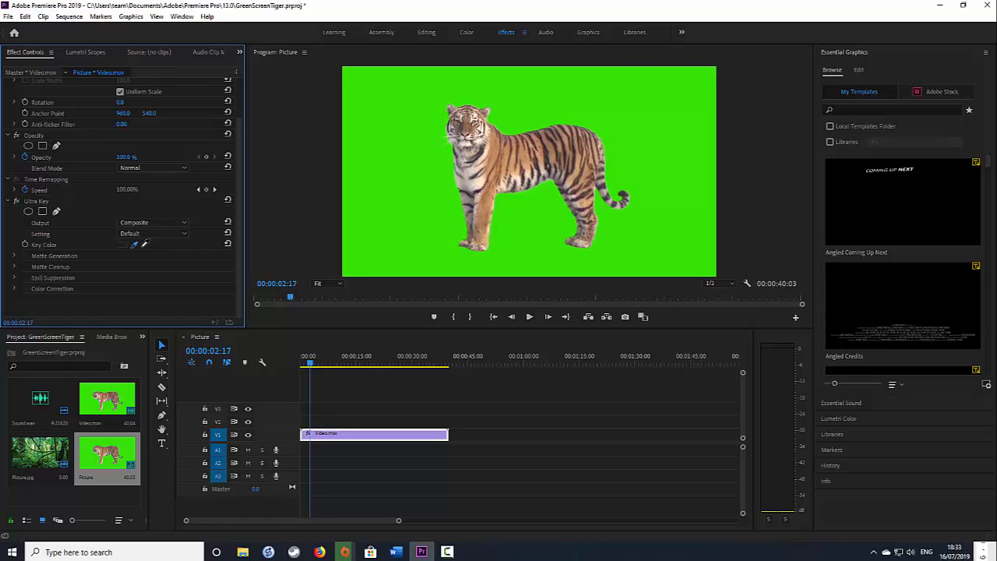
{"action": "left_click", "coordinate": [423, 152]}
{"action": "left_click", "coordinate": [397, 89]}
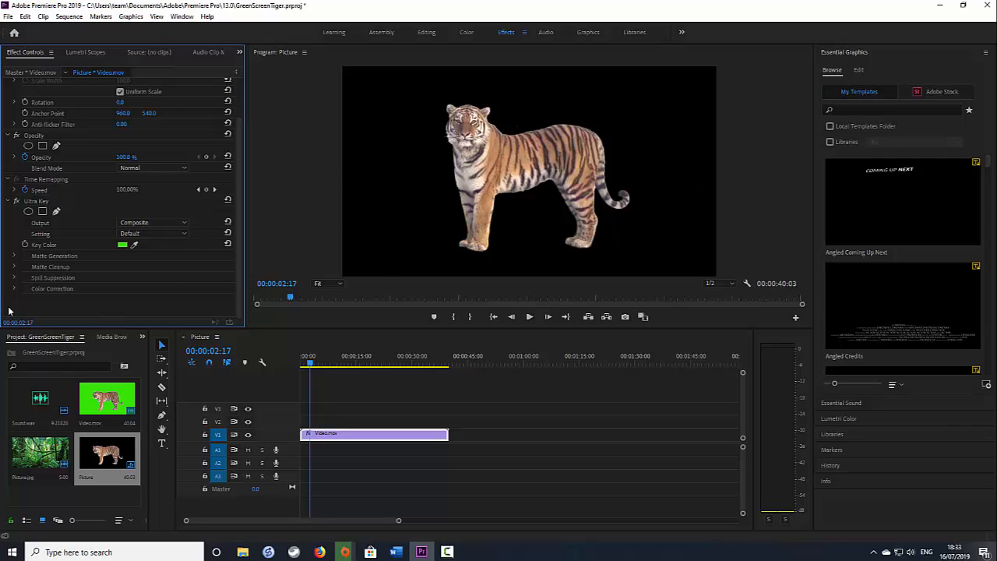
Place Picture.jpg on track V2 at the start of the sequence and extend it to the full length of Video.mov.
{"action": "left_click", "coordinate": [59, 443]}
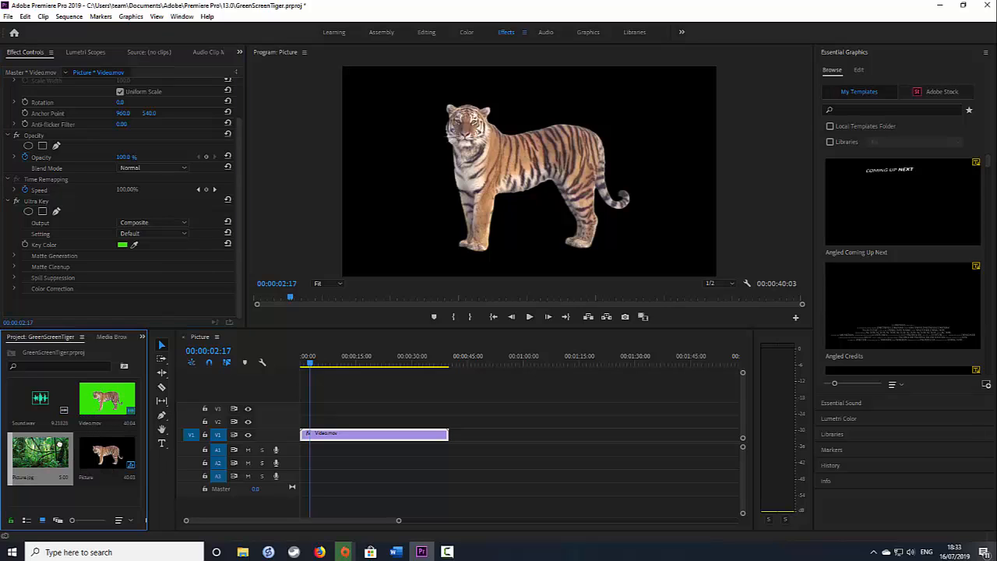
{"action": "left_click_drag", "start_coordinate": [59, 444], "coordinate": [450, 421]}
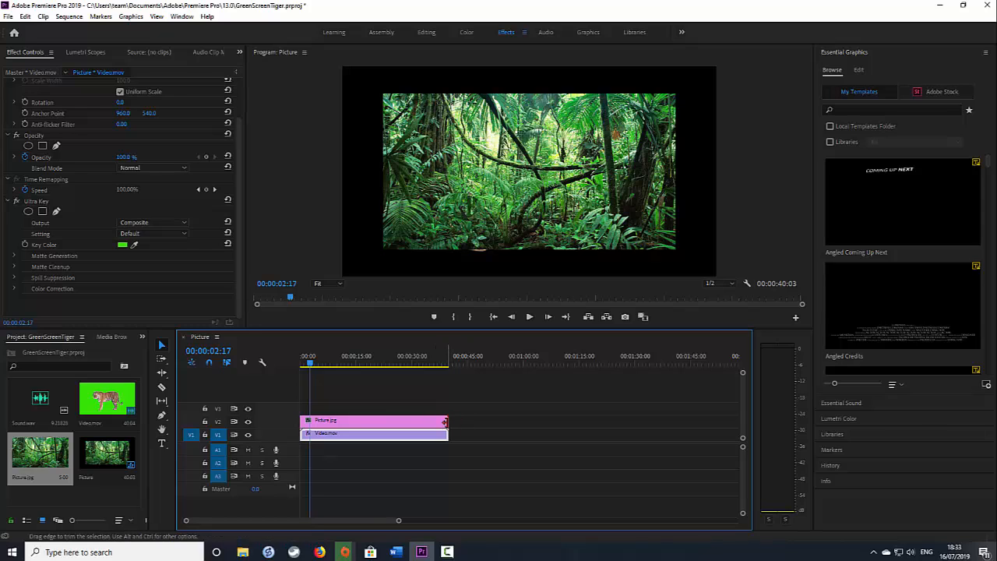
{"action": "left_click_drag", "start_coordinate": [444, 422], "coordinate": [383, 421]}
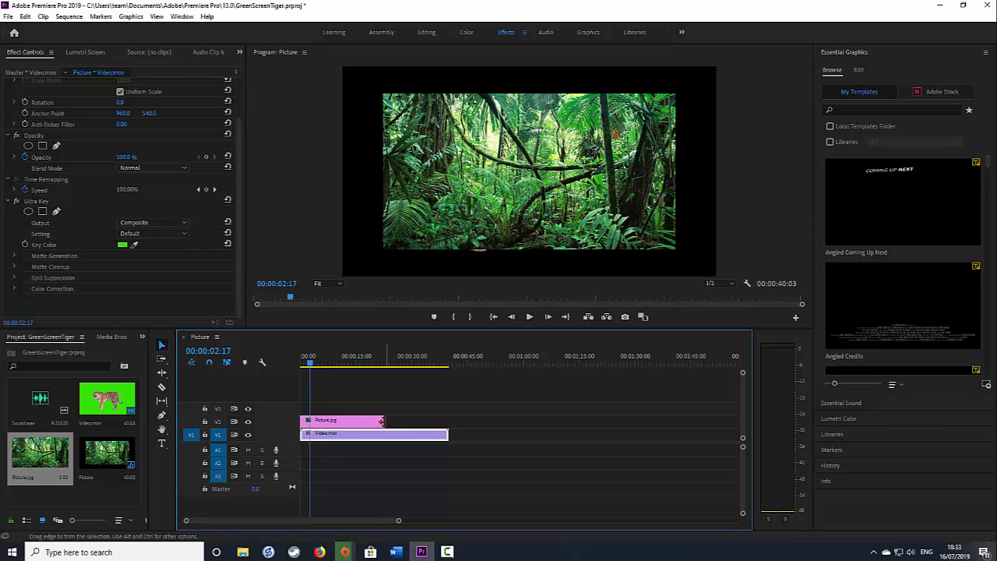
{"action": "left_click_drag", "start_coordinate": [381, 421], "coordinate": [446, 421]}
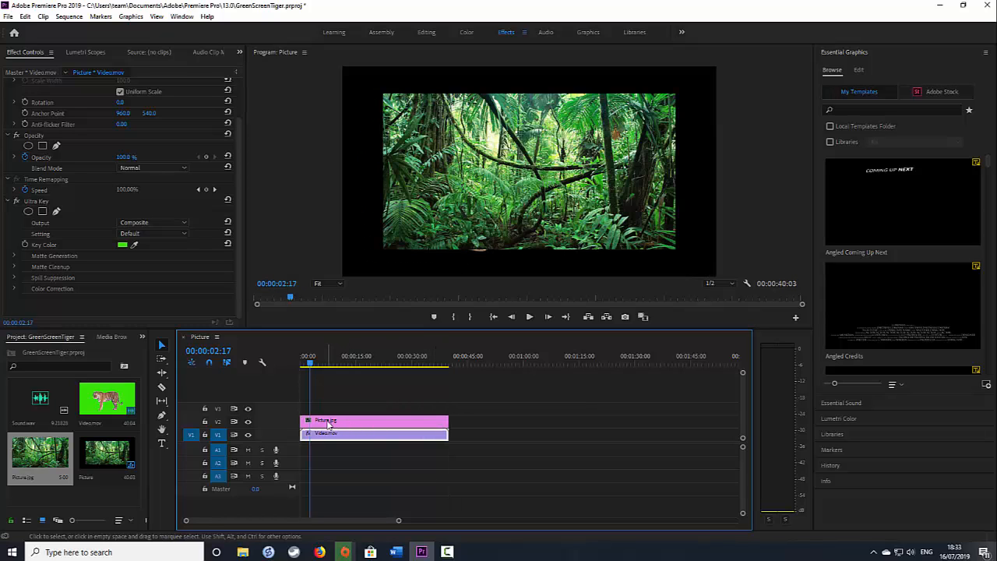
Move the Video.mov clip to track V3, directly above Picture.jpg, so the tiger appears in front of the jungle.
{"action": "left_click", "coordinate": [328, 422]}
{"action": "left_click_drag", "start_coordinate": [328, 430], "coordinate": [327, 461]}
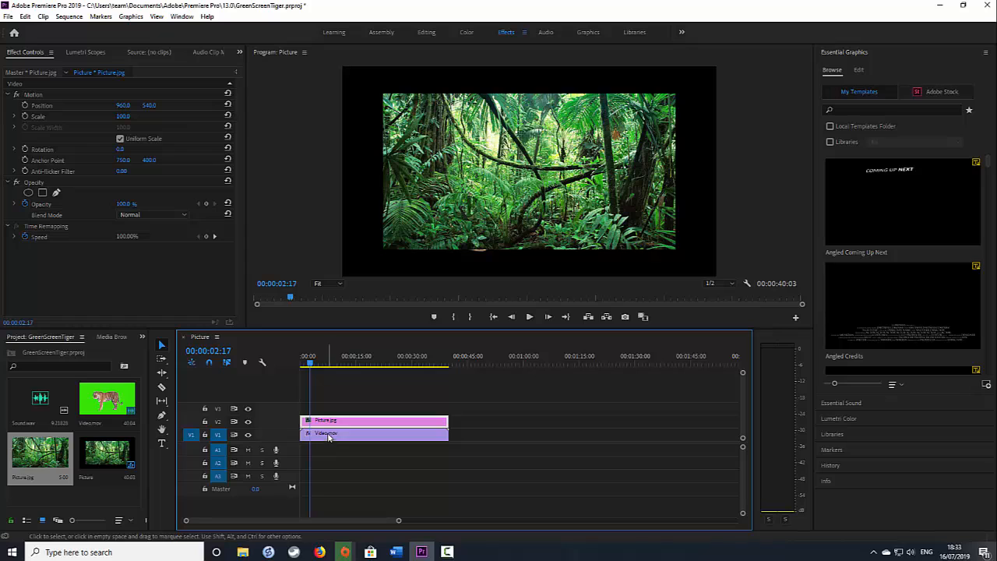
{"action": "left_click", "coordinate": [325, 436]}
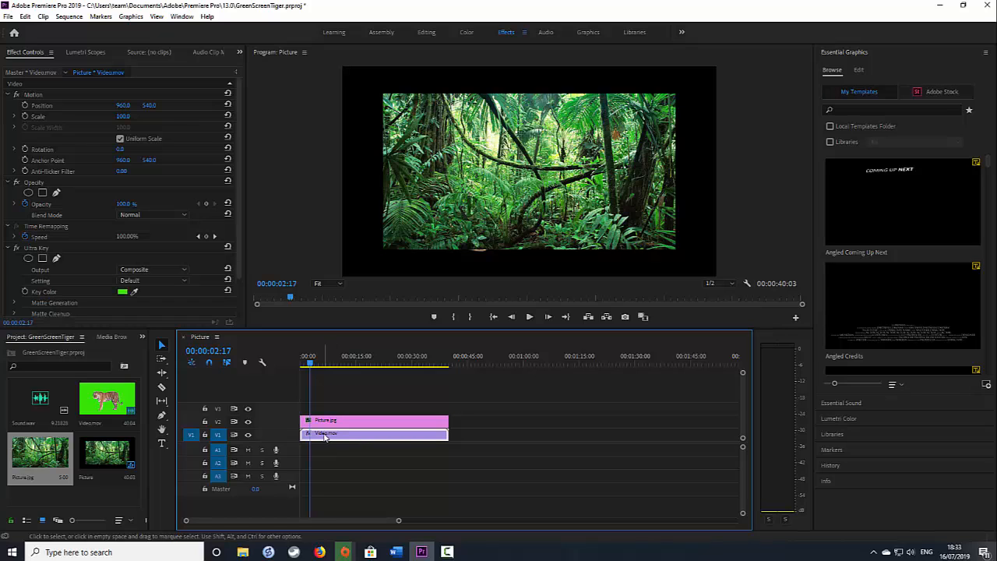
{"action": "left_click_drag", "start_coordinate": [325, 436], "coordinate": [319, 410]}
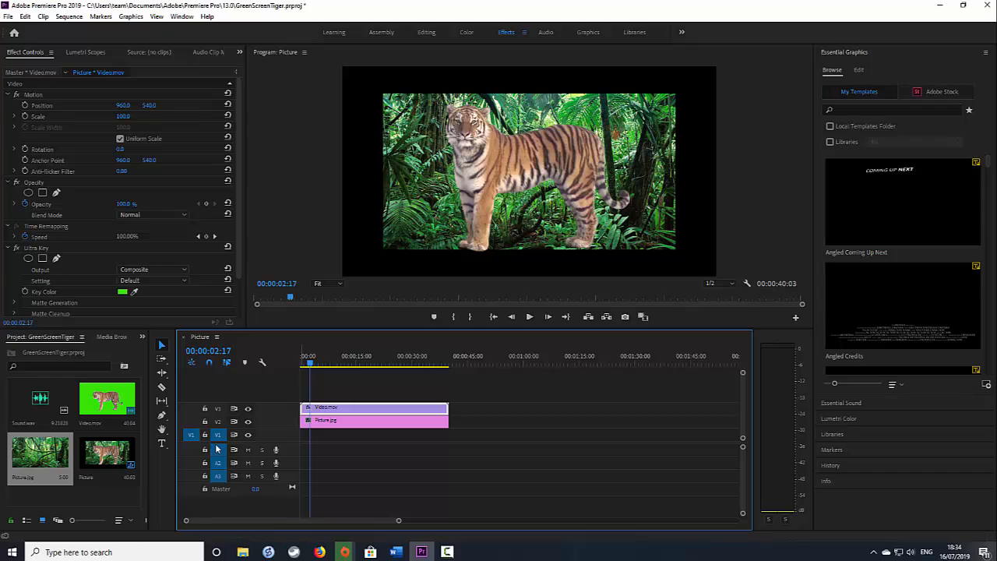
Scale the Picture.jpg clip up to 140 so the jungle fills the whole frame.
{"action": "left_click", "coordinate": [327, 422]}
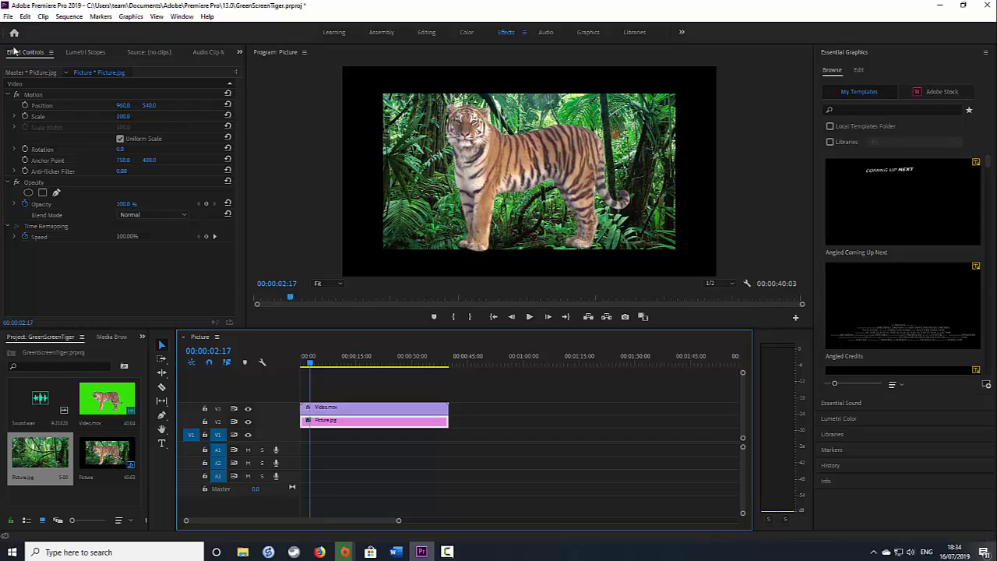
{"action": "left_click", "coordinate": [39, 95]}
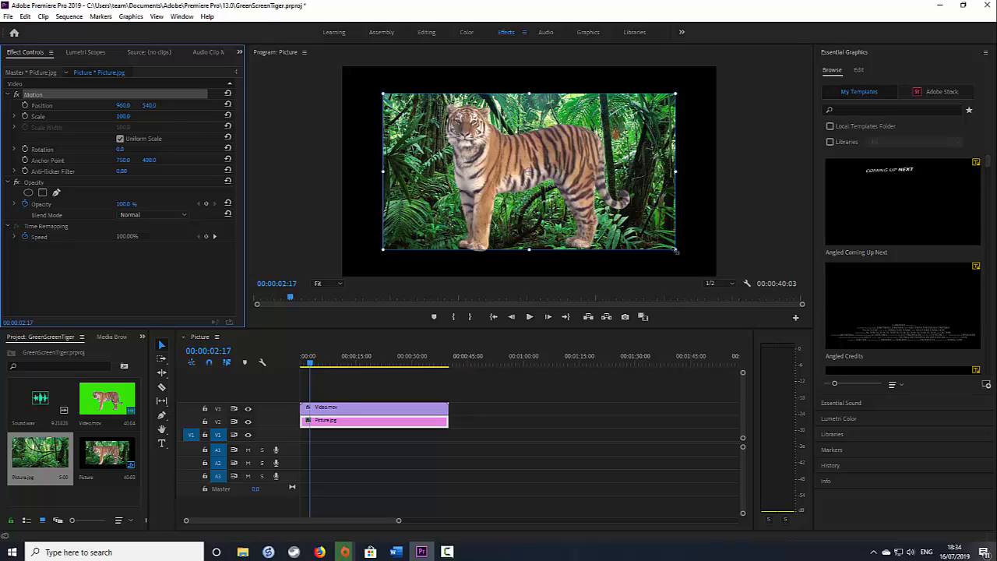
{"action": "left_click_drag", "start_coordinate": [676, 250], "coordinate": [721, 283]}
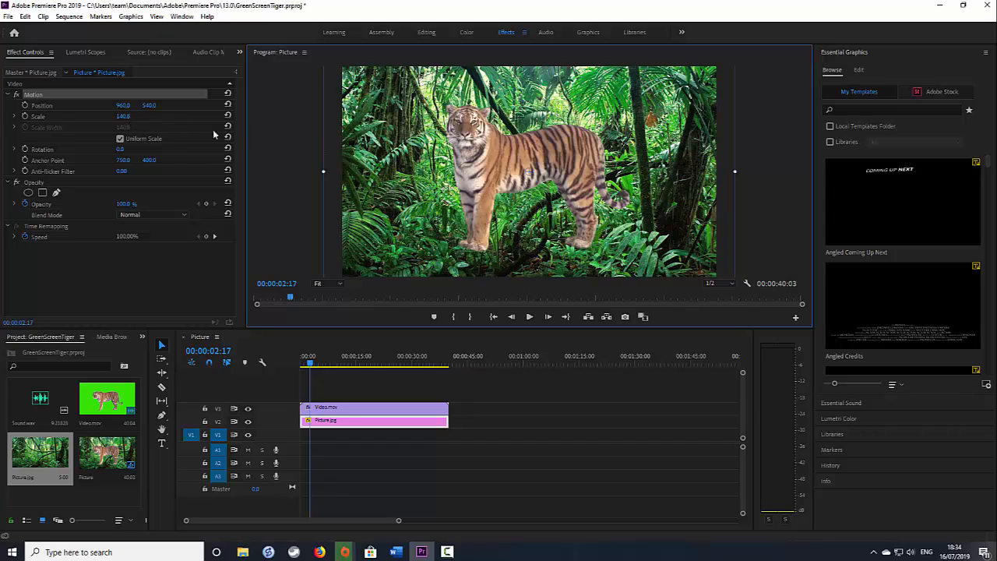
Move the tiger in Video.mov lower in the frame, to position about 1024, 797, and play back the composite.
{"action": "left_click", "coordinate": [357, 408]}
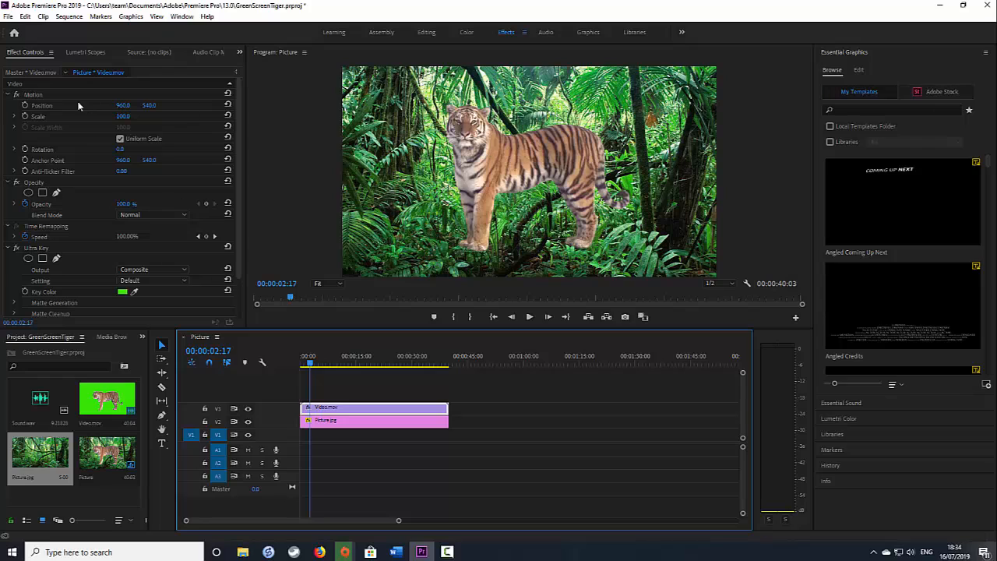
{"action": "left_click", "coordinate": [33, 95]}
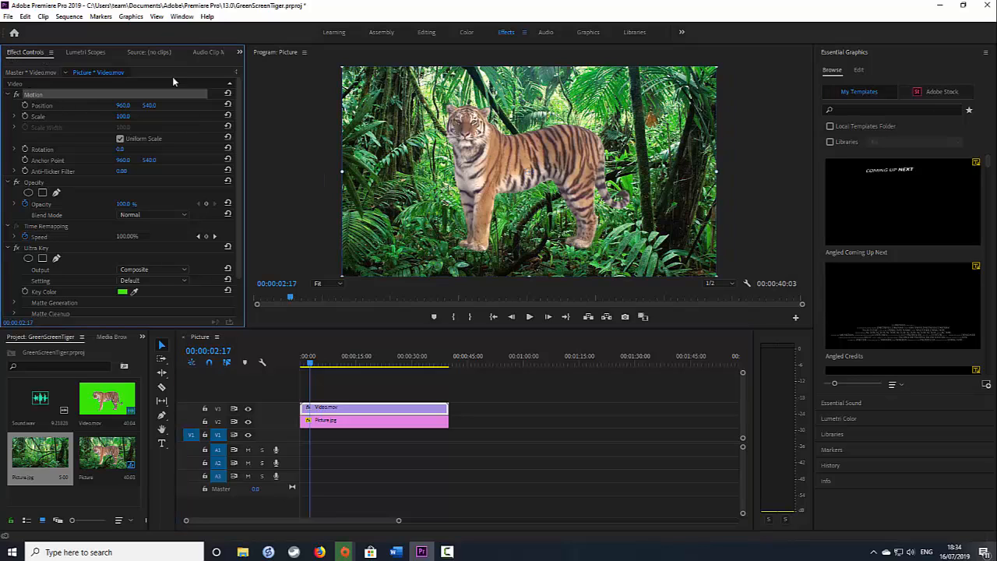
{"action": "left_click_drag", "start_coordinate": [507, 146], "coordinate": [518, 192]}
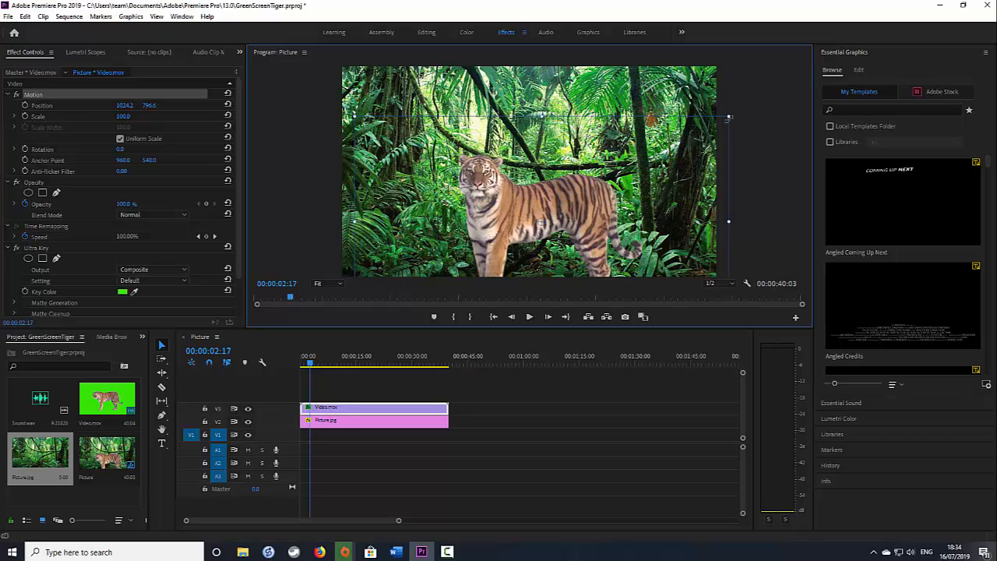
{"action": "left_click_drag", "start_coordinate": [726, 117], "coordinate": [772, 117]}
{"action": "left_click", "coordinate": [530, 316]}
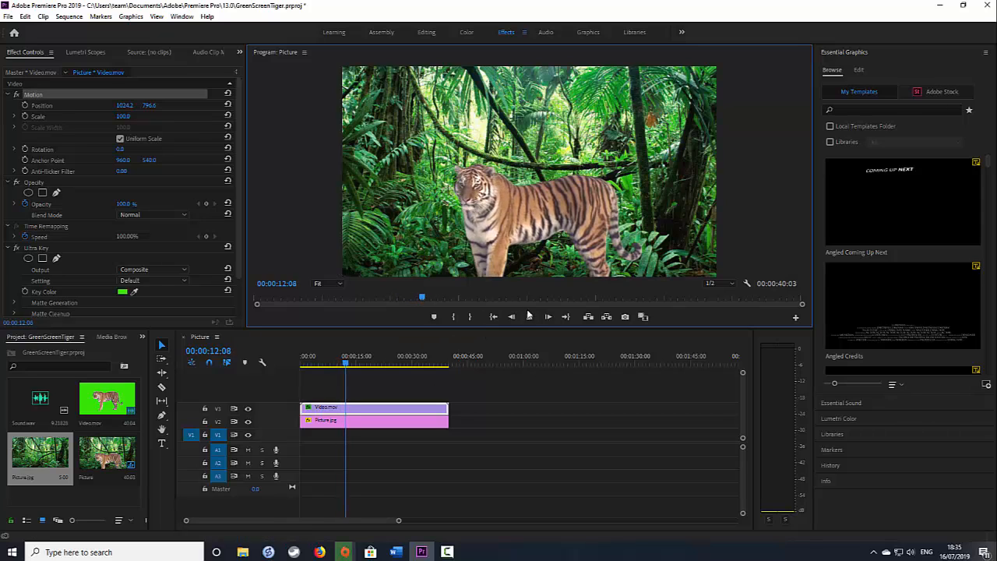
{"action": "key", "text": "space"}
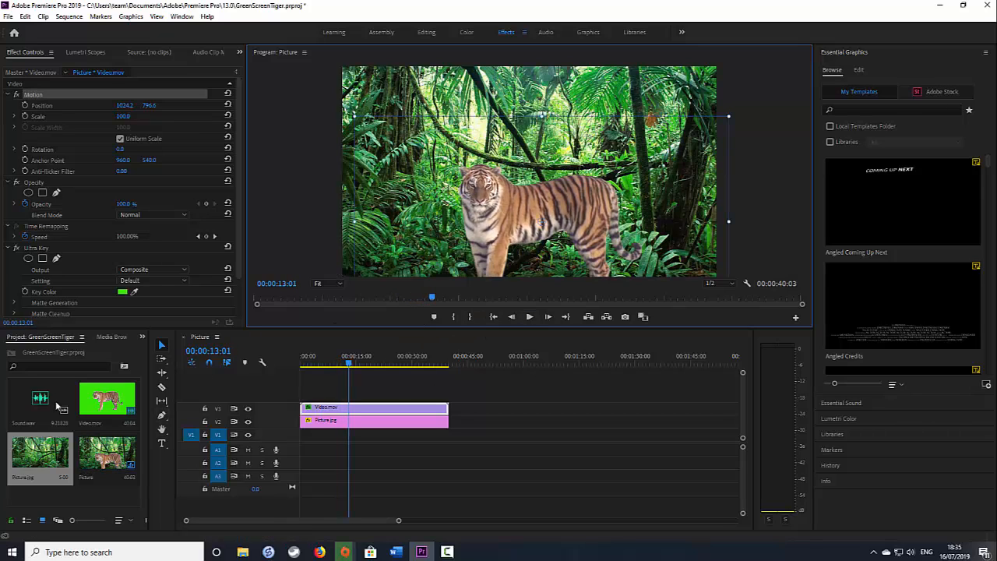
Place Sound.wav end to end on track A1 until it spans the video's length, and play back the result.
{"action": "left_click_drag", "start_coordinate": [45, 399], "coordinate": [310, 456]}
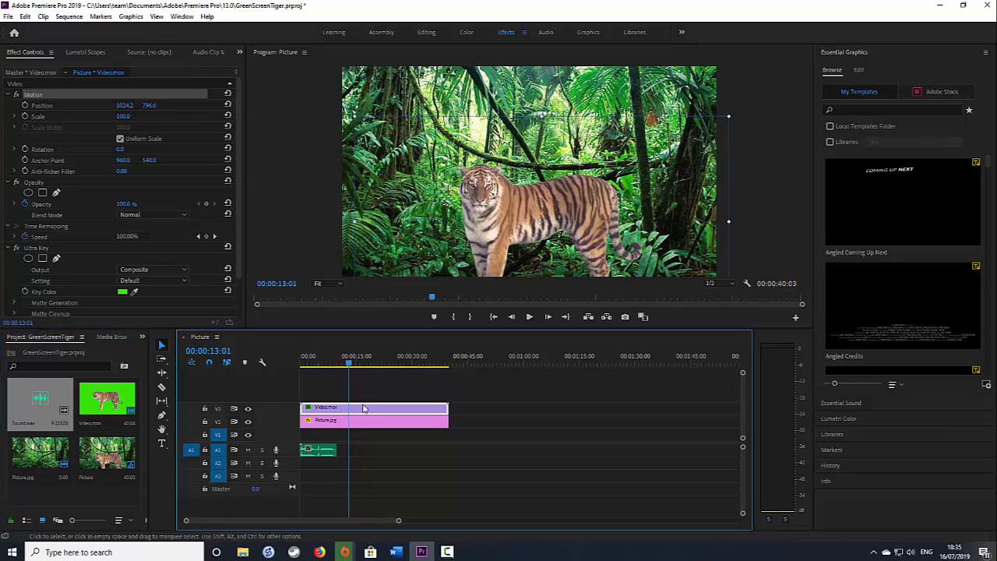
{"action": "left_click", "coordinate": [314, 451]}
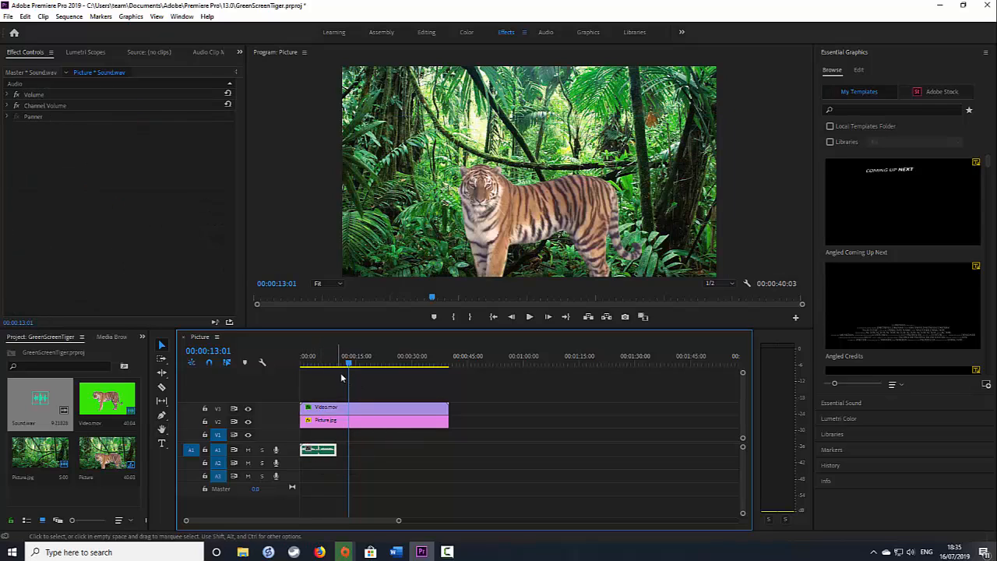
{"action": "left_click_drag", "start_coordinate": [42, 412], "coordinate": [337, 454]}
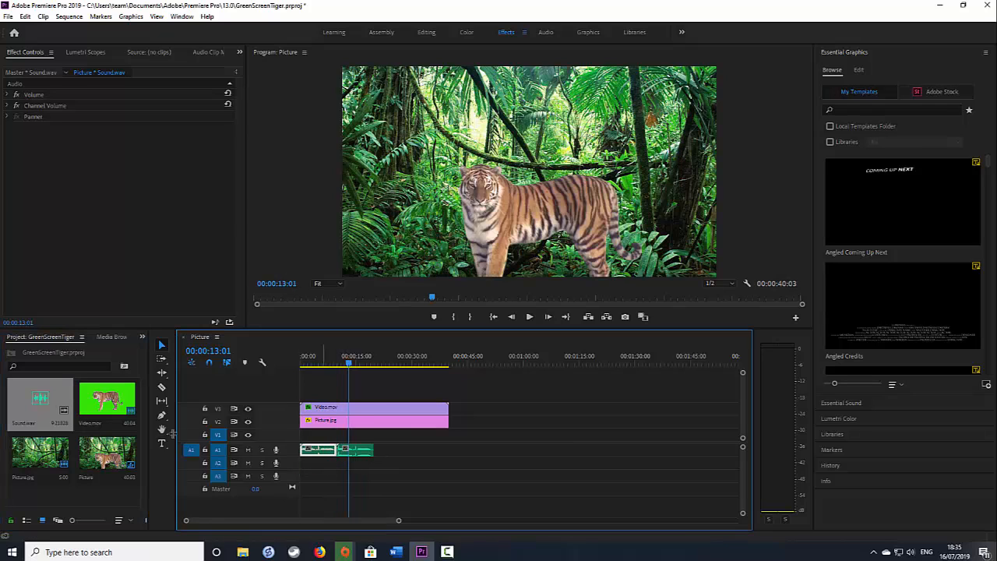
{"action": "left_click_drag", "start_coordinate": [49, 418], "coordinate": [410, 453]}
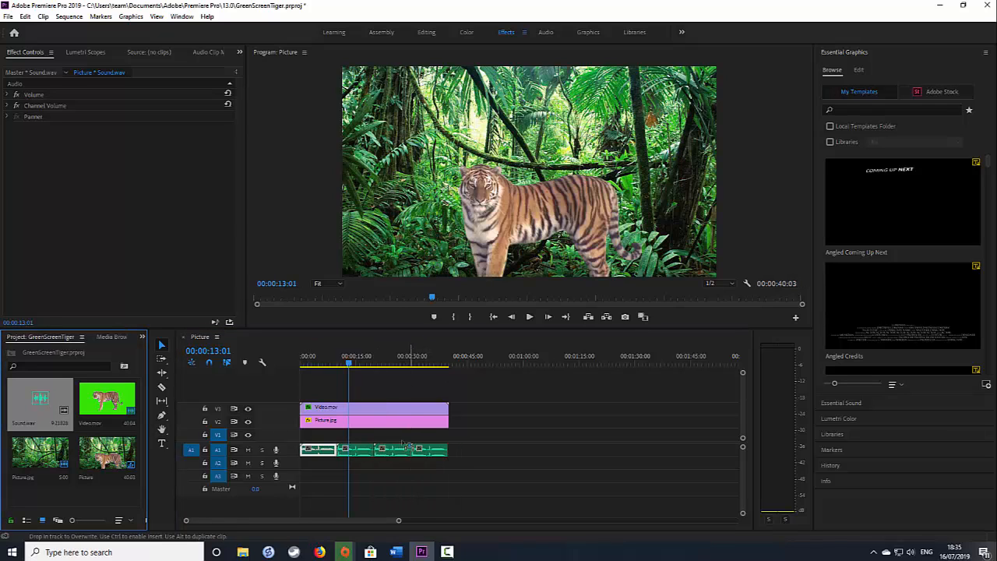
{"action": "left_click", "coordinate": [529, 317]}
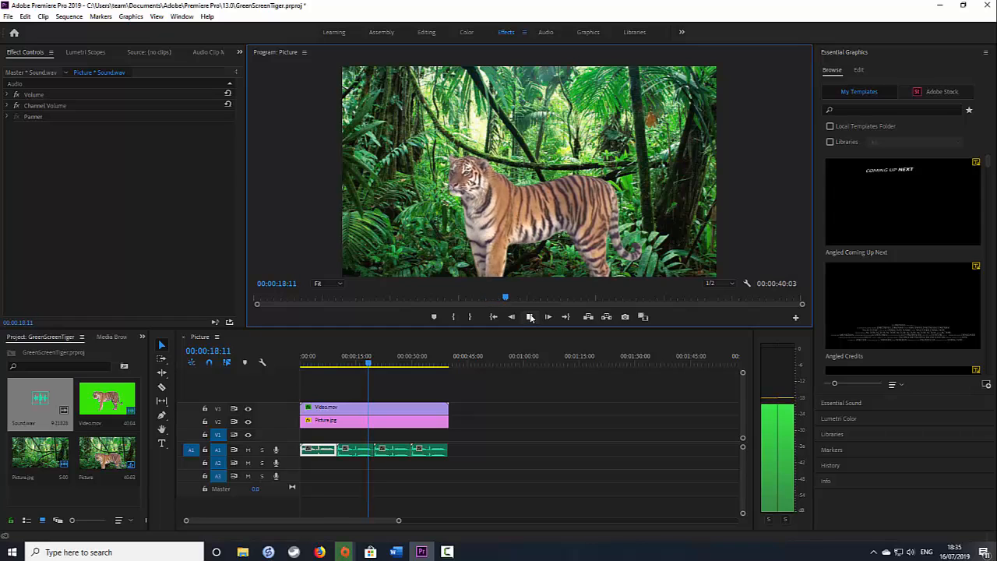
{"action": "left_click", "coordinate": [529, 317]}
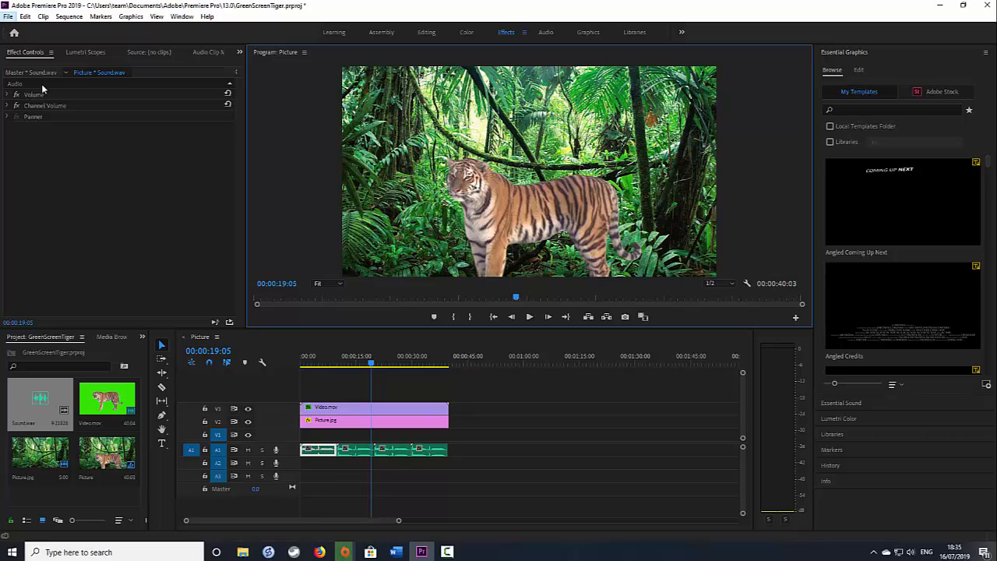
Save the project and open the media export settings for the sequence.
{"action": "left_click", "coordinate": [8, 16]}
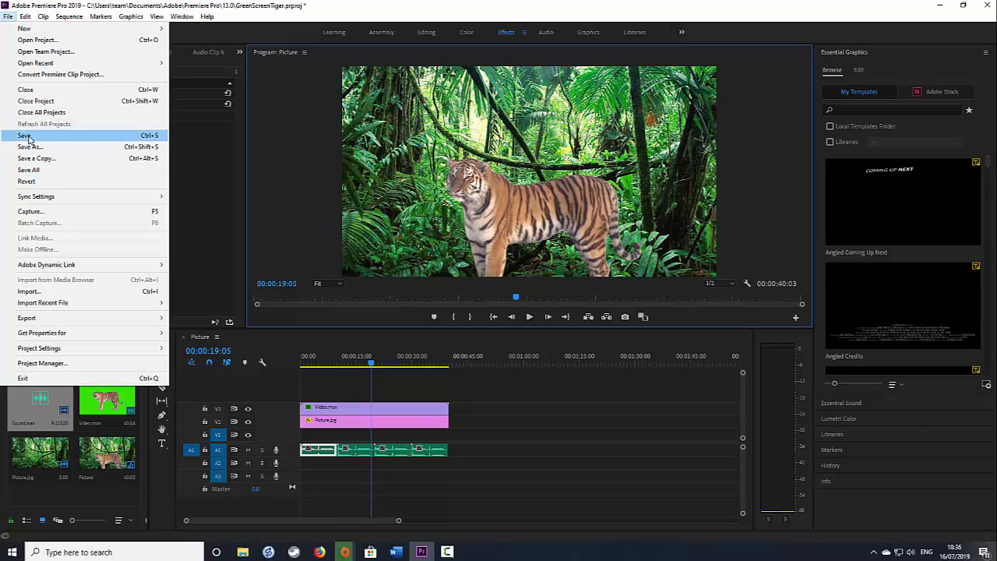
{"action": "left_click", "coordinate": [28, 136]}
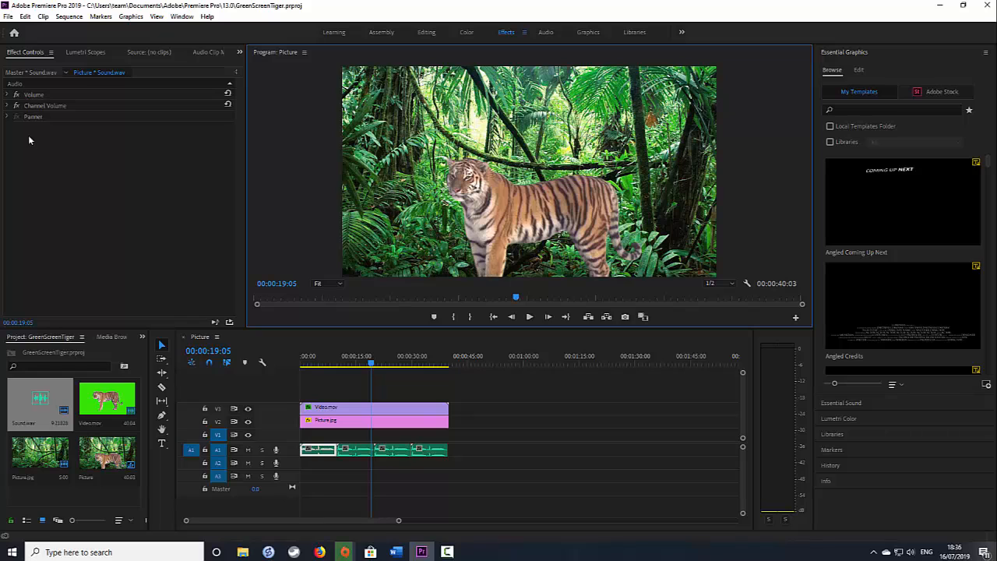
{"action": "left_click", "coordinate": [8, 17]}
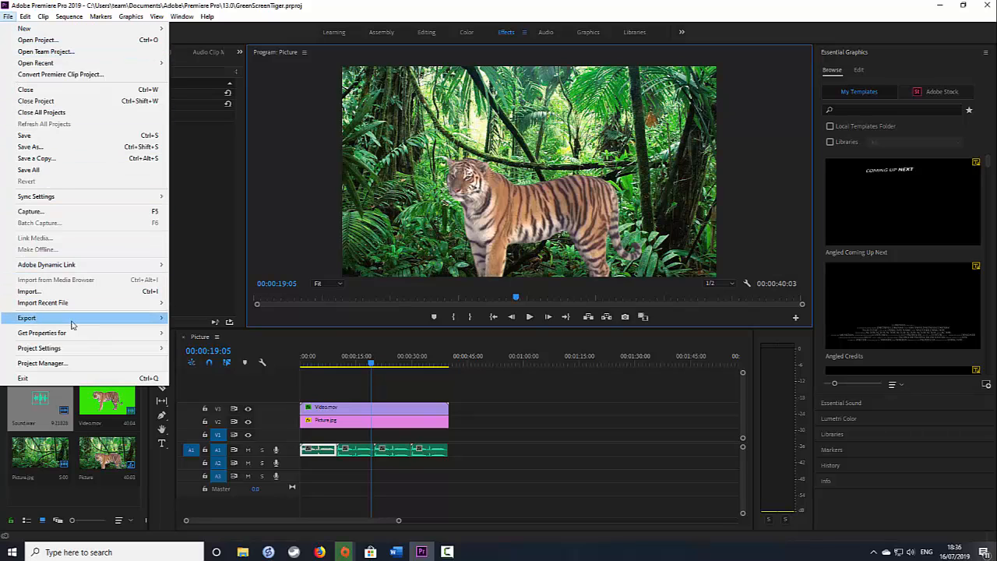
{"action": "mouse_move", "coordinate": [73, 322]}
{"action": "left_click", "coordinate": [191, 318]}
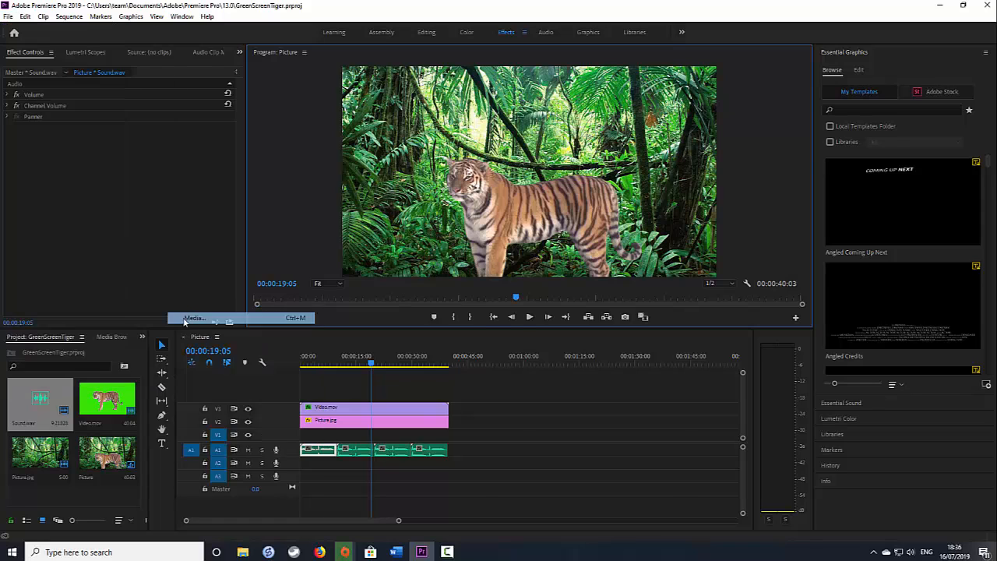
Try the MPEG4, Windows Media and AVI (Uncompressed) export formats, comparing how the picture fits the output preview.
{"action": "left_click", "coordinate": [551, 114]}
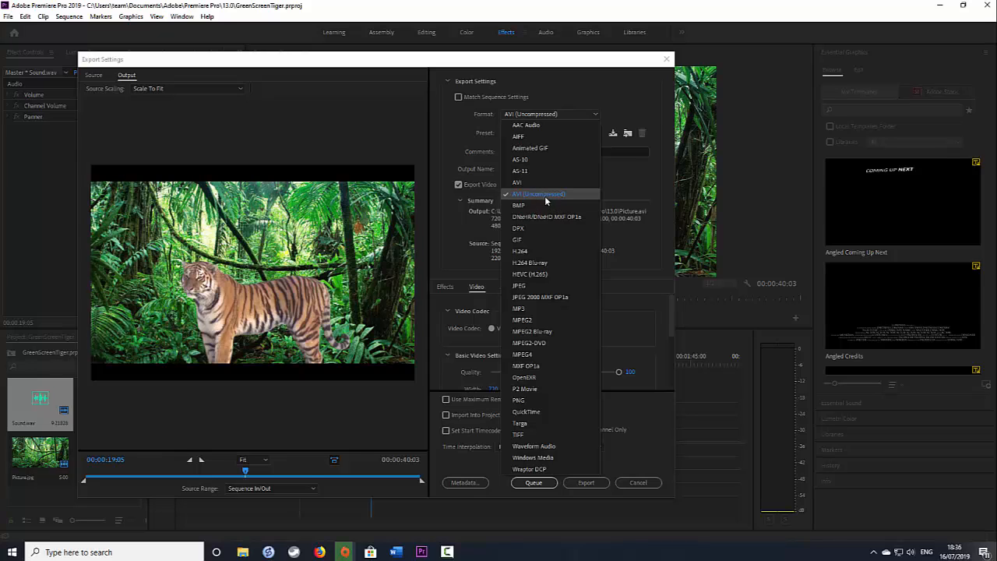
{"action": "left_click", "coordinate": [531, 356]}
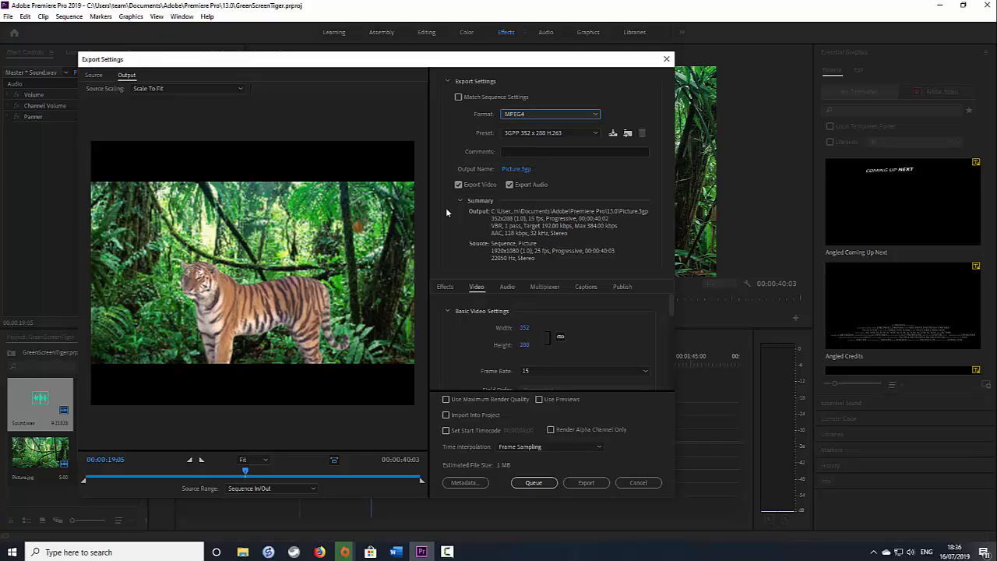
{"action": "left_click", "coordinate": [516, 115]}
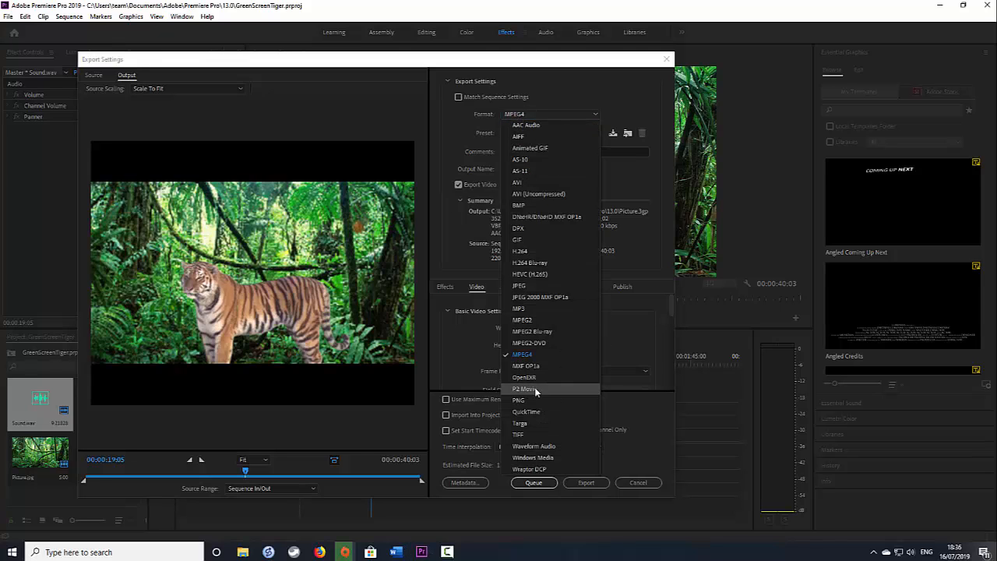
{"action": "left_click", "coordinate": [535, 461]}
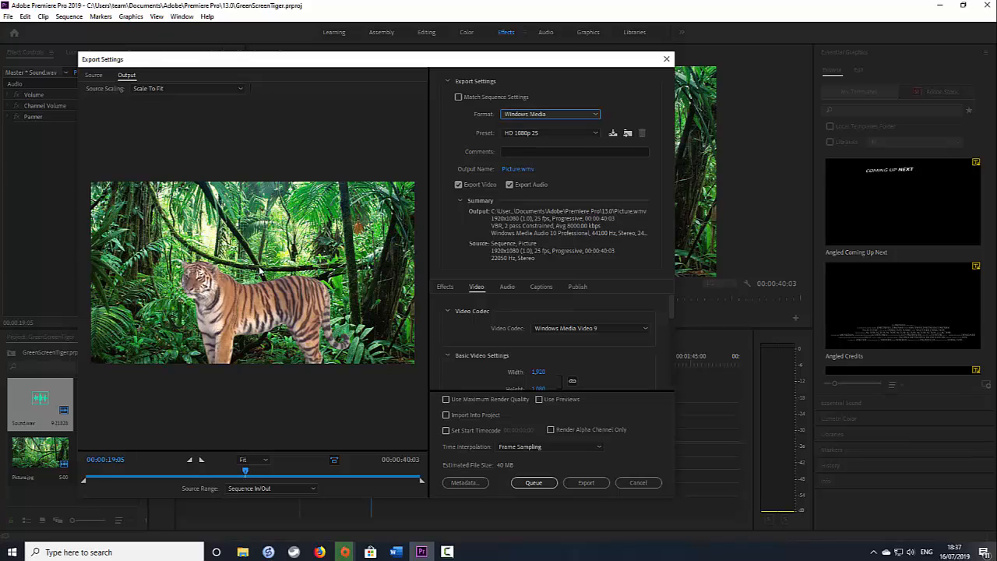
{"action": "left_click", "coordinate": [517, 118]}
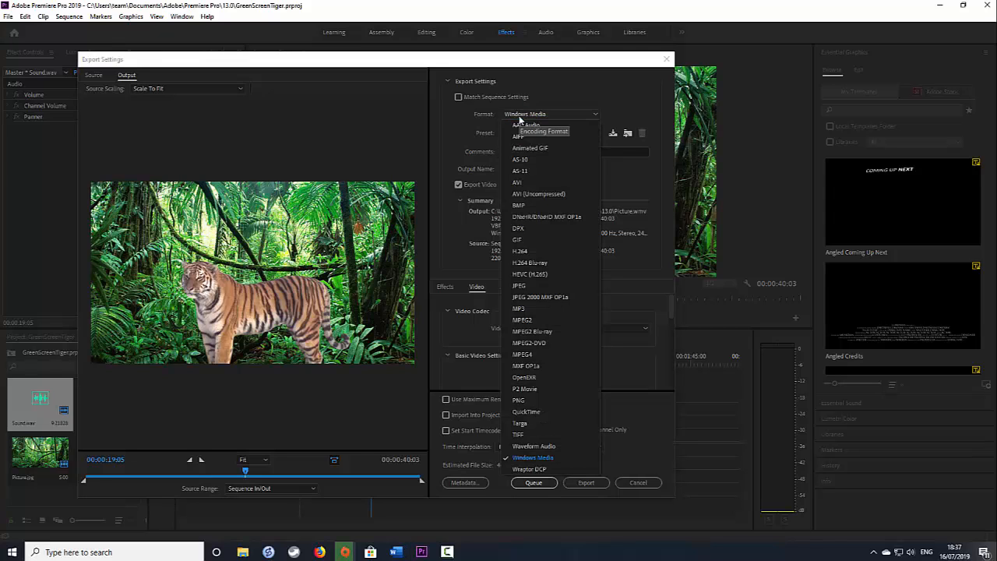
{"action": "left_click", "coordinate": [545, 195]}
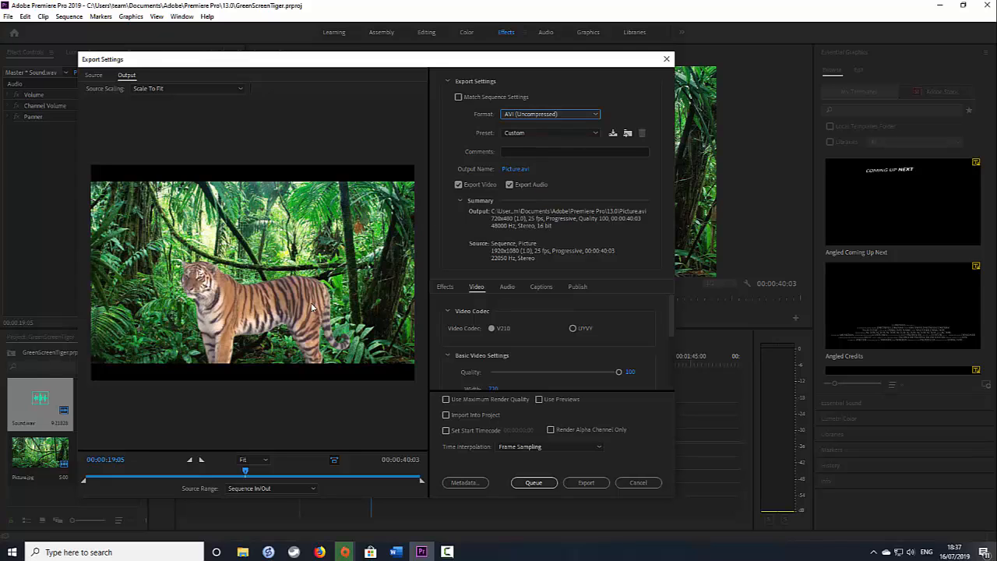
{"action": "left_click", "coordinate": [526, 117]}
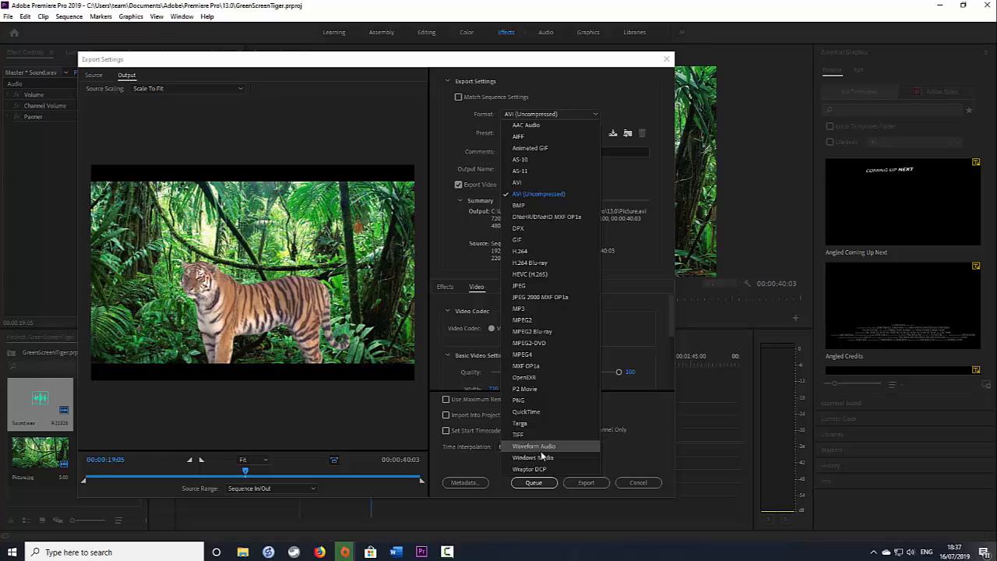
{"action": "left_click", "coordinate": [540, 457]}
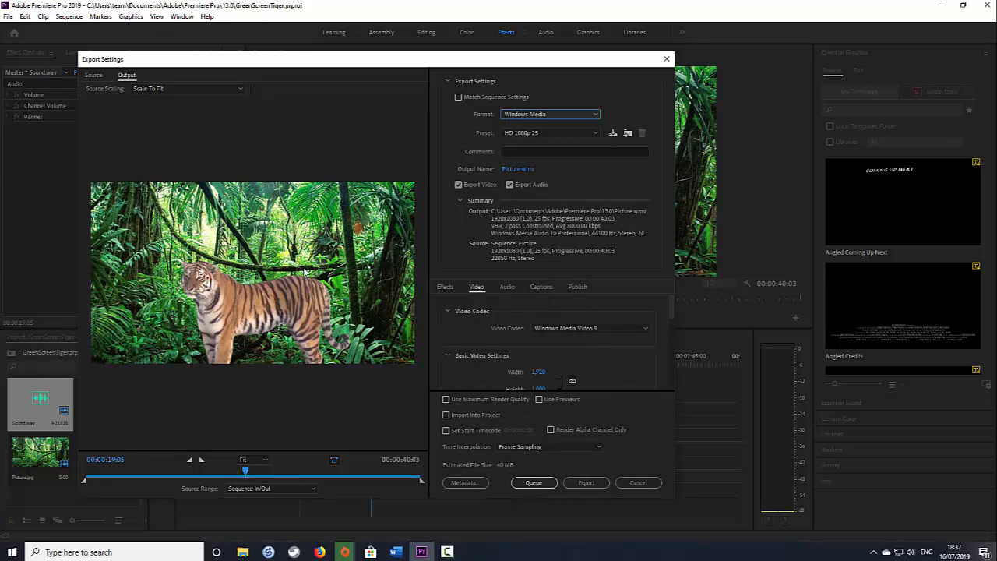
{"action": "left_click", "coordinate": [532, 111]}
{"action": "left_click", "coordinate": [534, 114]}
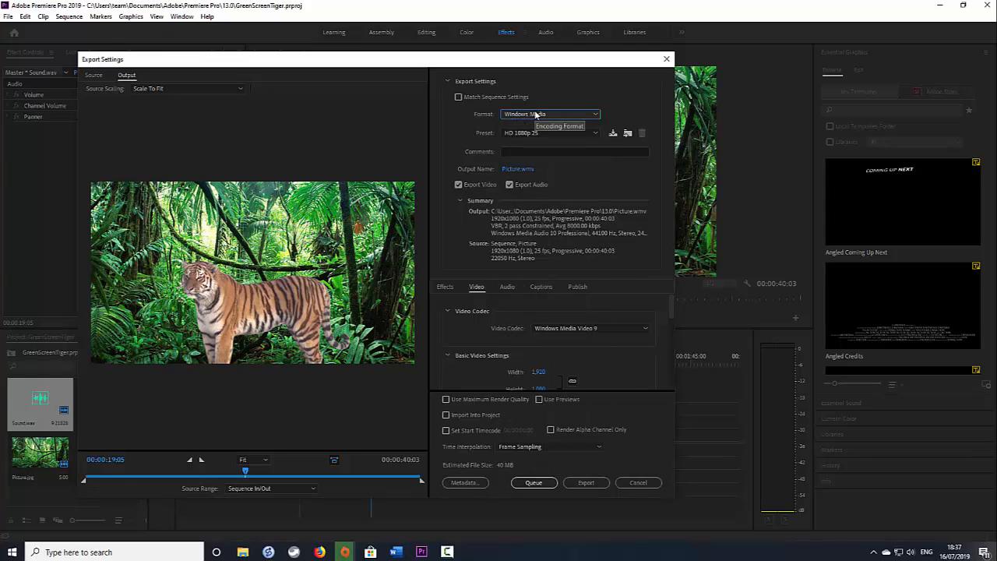
{"action": "left_click", "coordinate": [580, 136]}
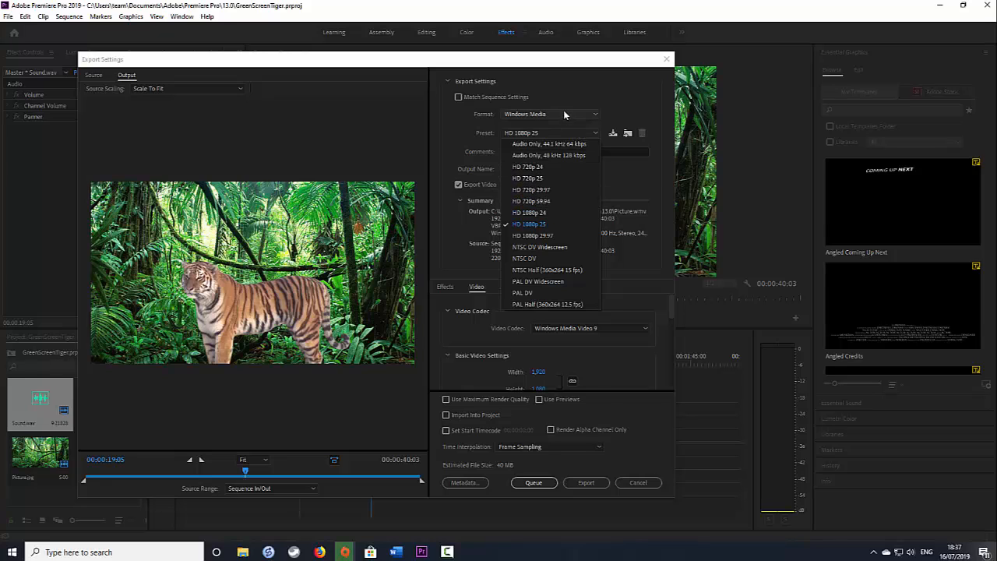
Set the export format to AVI (Uncompressed) and export the sequence as Picture.avi.
{"action": "left_click", "coordinate": [563, 115]}
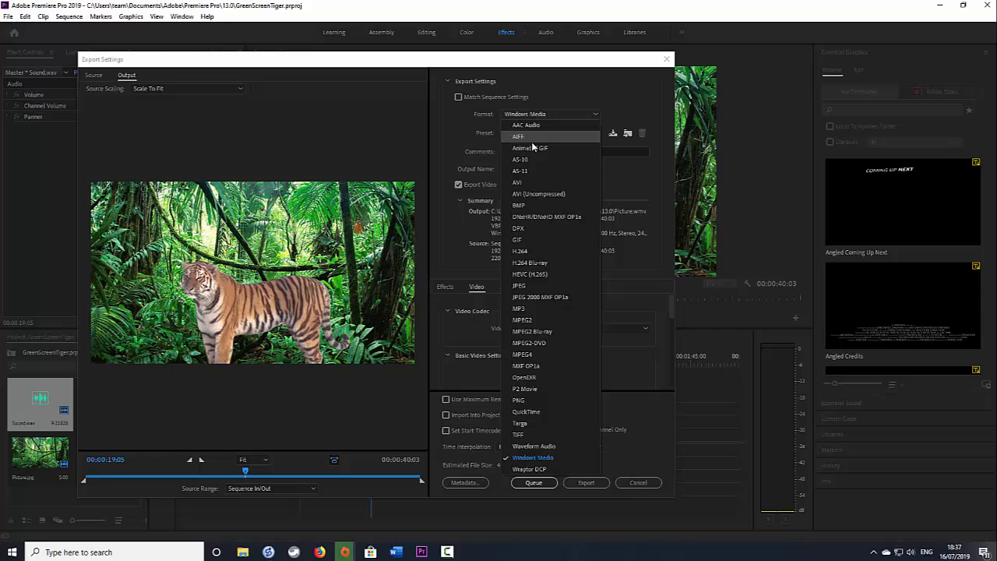
{"action": "left_click", "coordinate": [536, 195]}
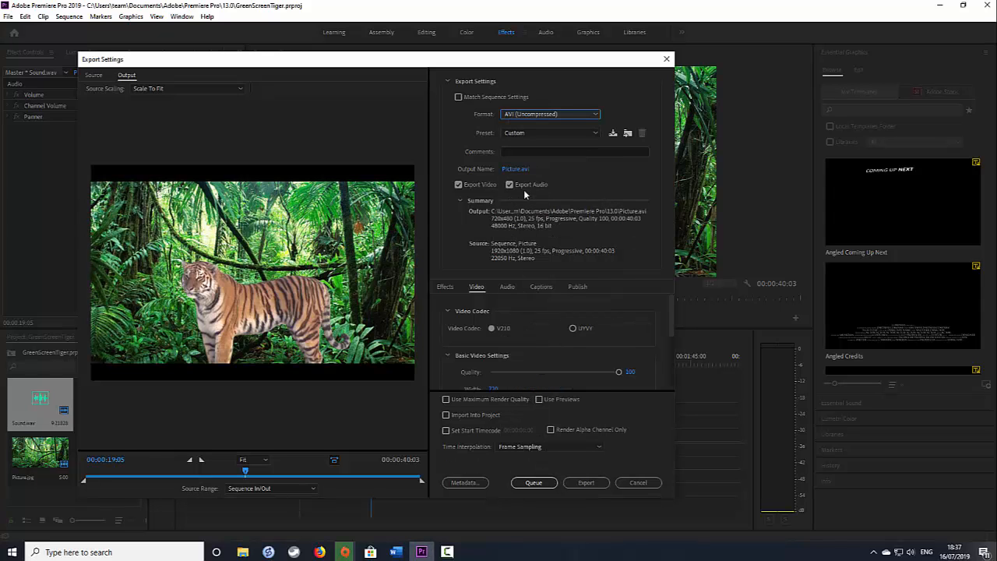
{"action": "left_click", "coordinate": [589, 483]}
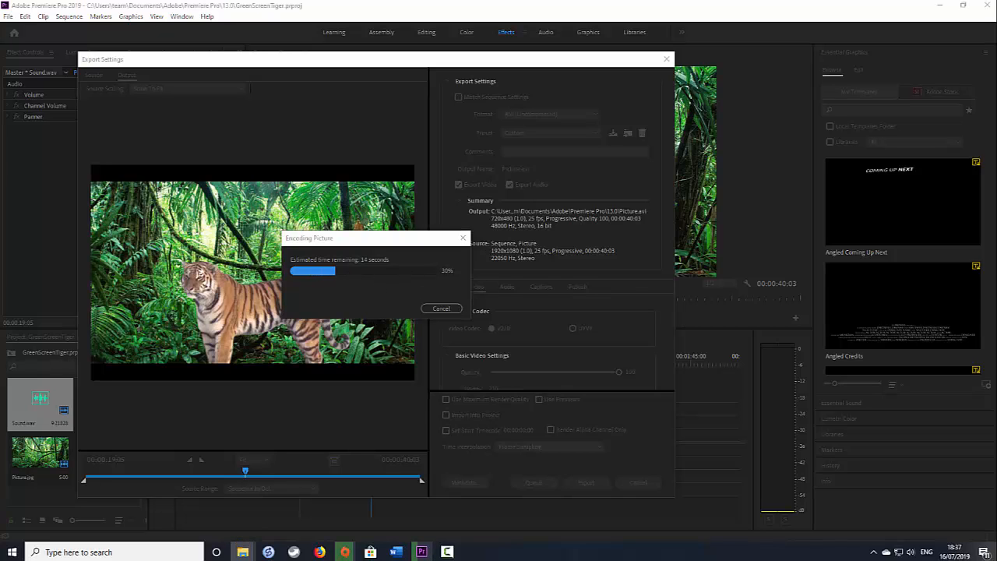
Switch to File Explorer and open the exported Picture.avi from the 13.0 folder to check its playback.
{"action": "left_click_drag", "start_coordinate": [996, 233], "coordinate": [599, 158]}
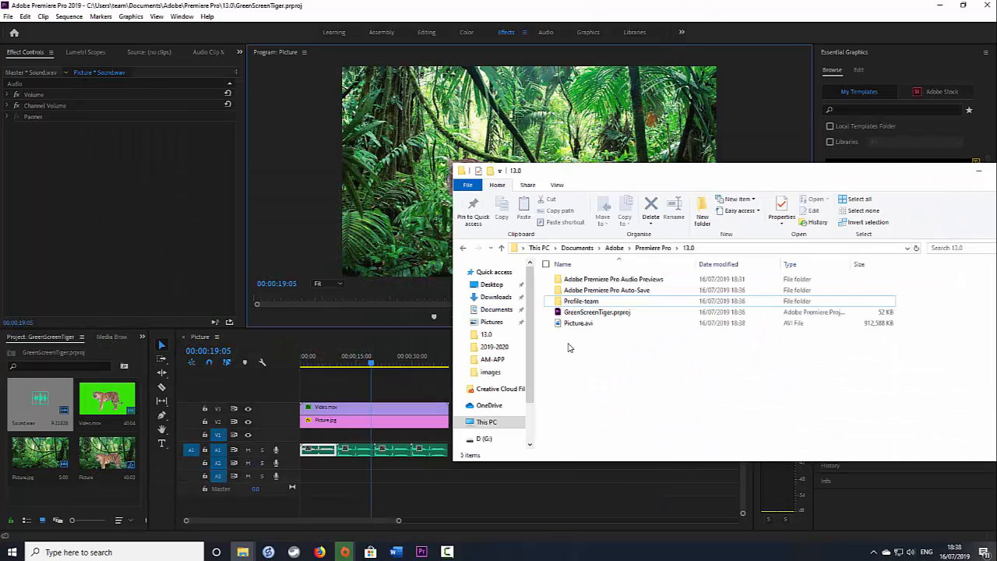
{"action": "left_click", "coordinate": [585, 324]}
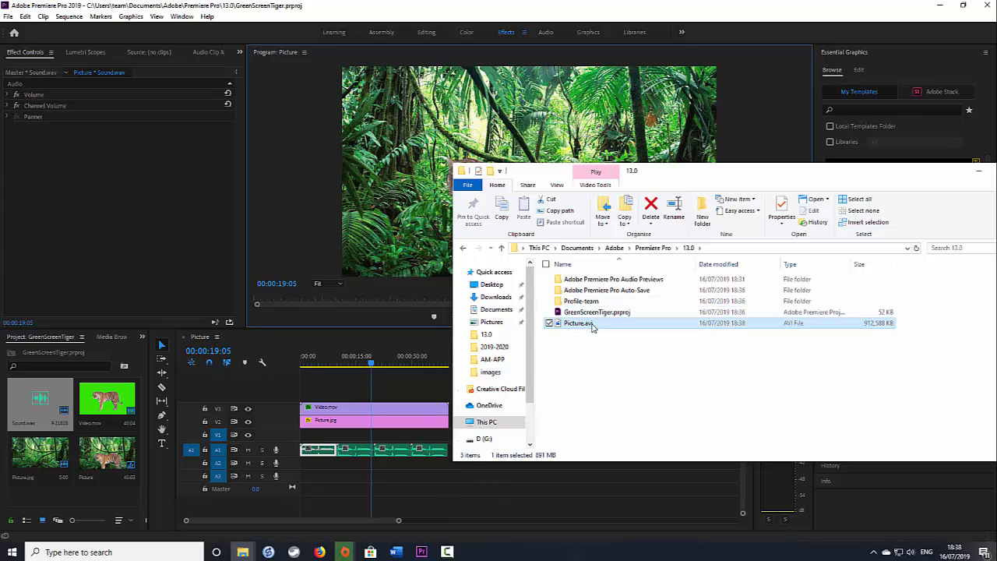
{"action": "double_click", "coordinate": [593, 326]}
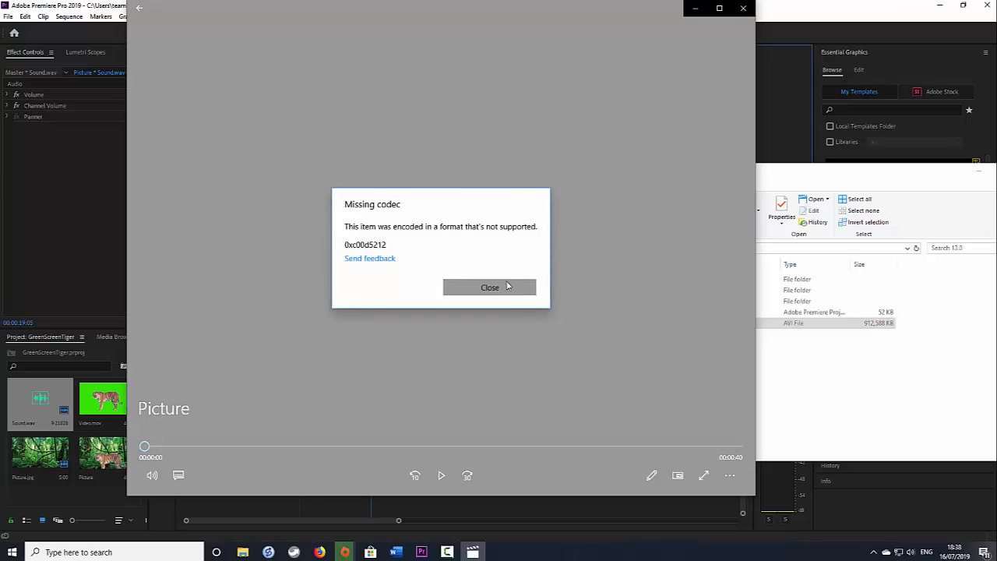
{"action": "left_click", "coordinate": [505, 287]}
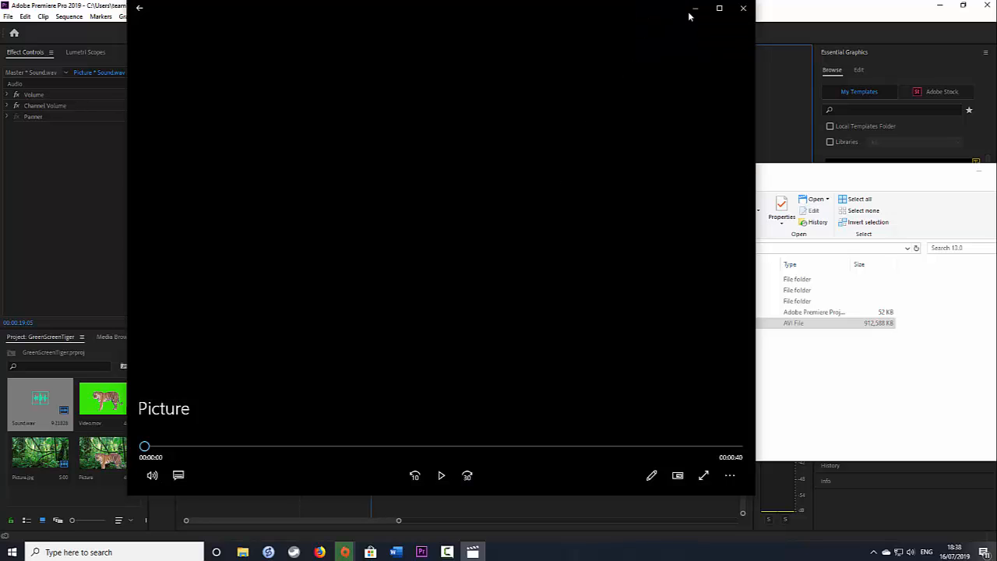
Close the default video player and launch VLC media player from the portable apps.
{"action": "left_click", "coordinate": [742, 8]}
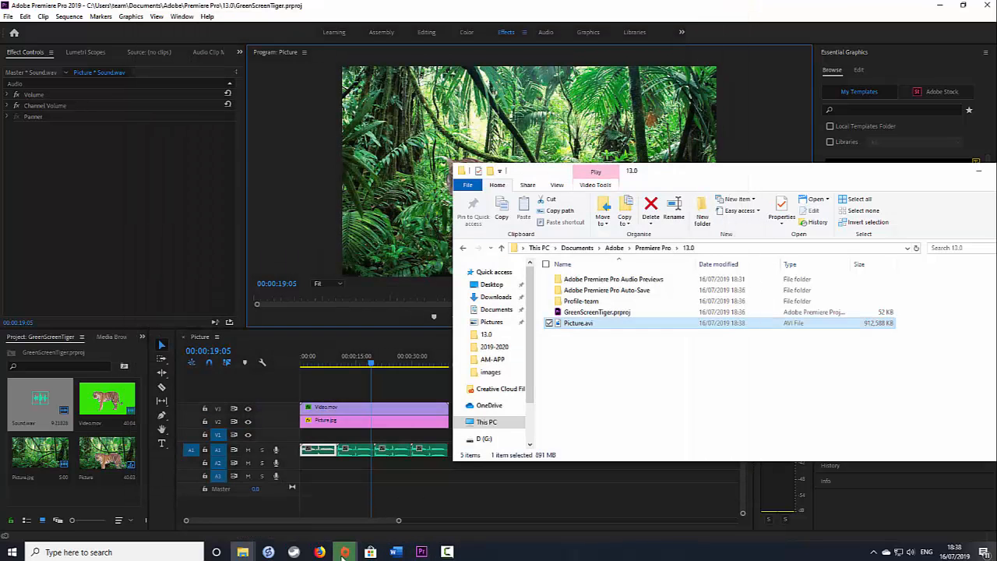
{"action": "left_click", "coordinate": [294, 552]}
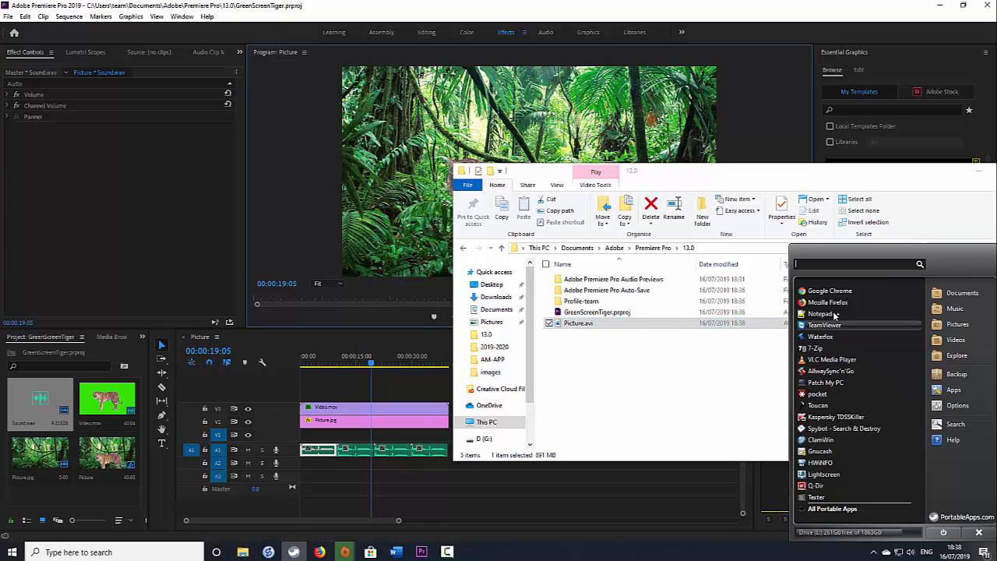
{"action": "left_click", "coordinate": [825, 359]}
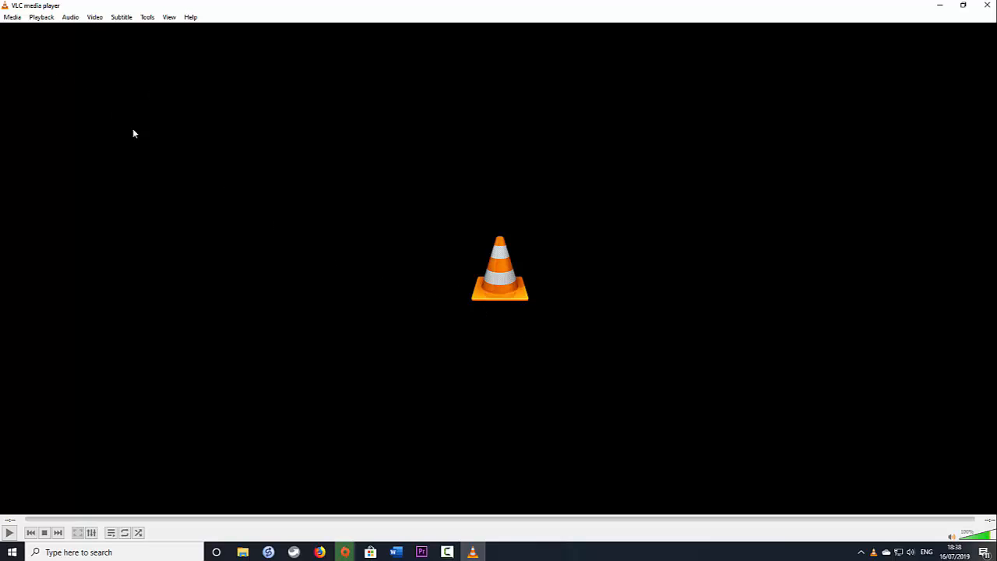
Open Picture.avi from Documents > Adobe > Premiere Pro > 13.0 in VLC, check its playback and close the player.
{"action": "left_click", "coordinate": [12, 16]}
{"action": "left_click", "coordinate": [18, 31]}
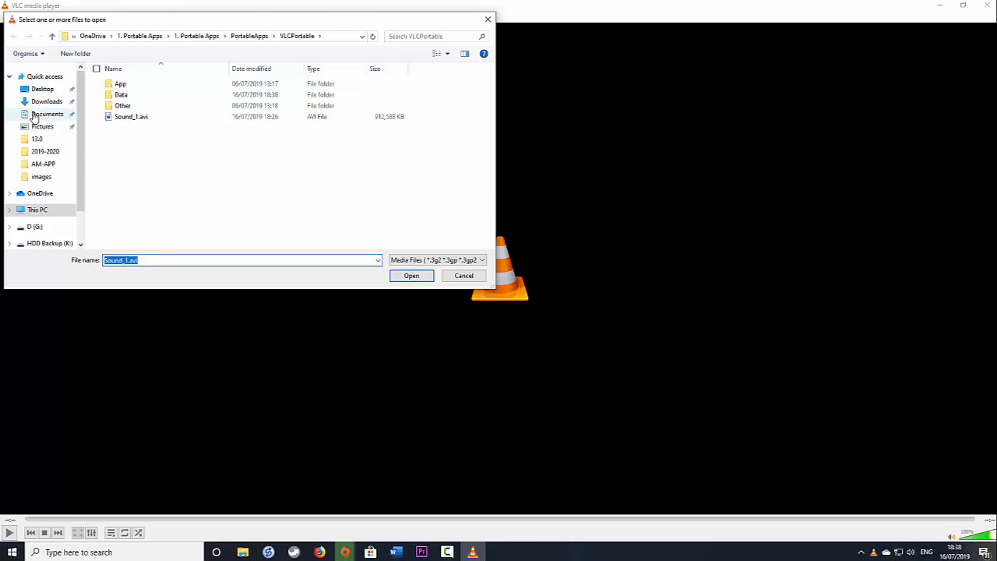
{"action": "left_click", "coordinate": [47, 114]}
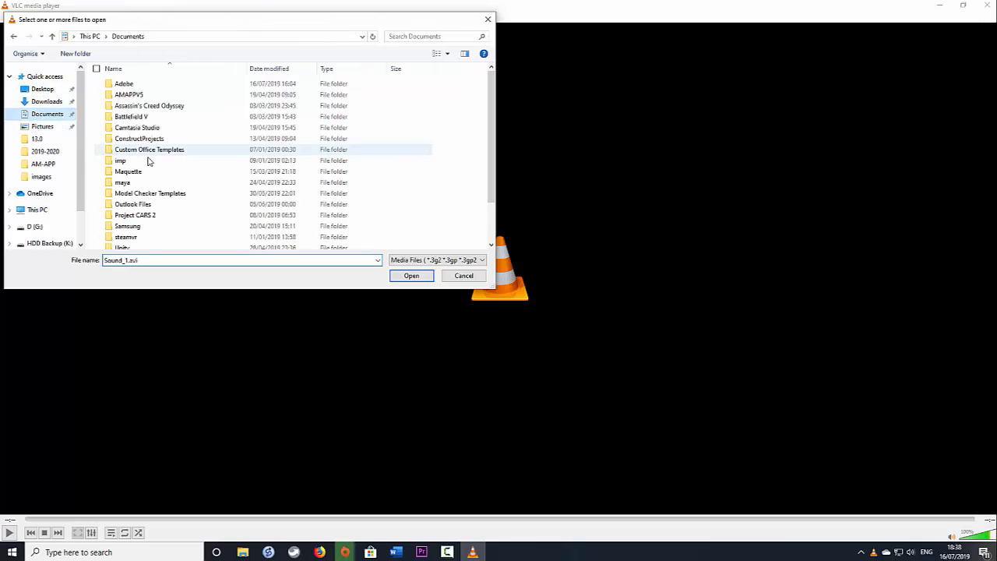
{"action": "double_click", "coordinate": [125, 84]}
{"action": "double_click", "coordinate": [138, 95]}
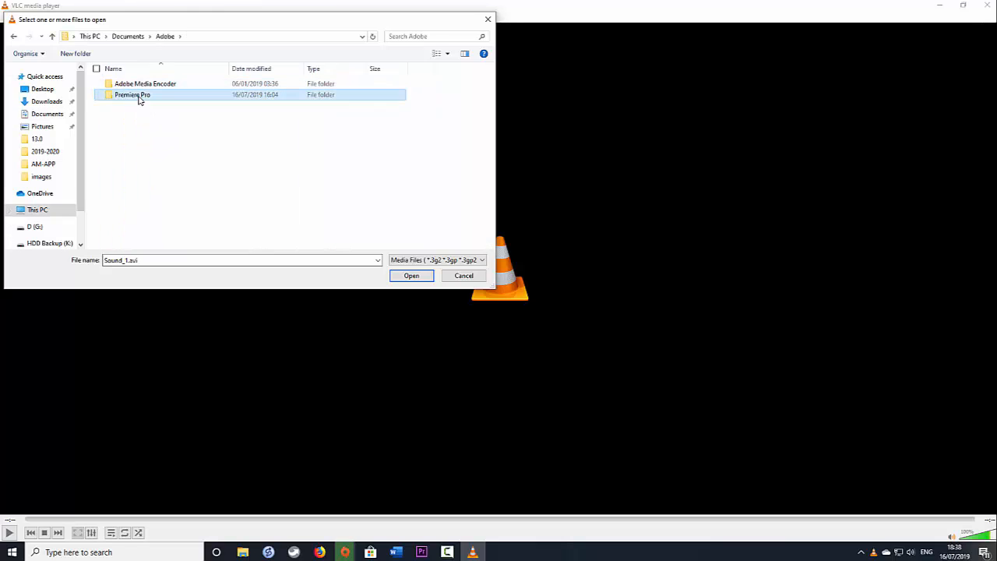
{"action": "left_click", "coordinate": [129, 88]}
{"action": "double_click", "coordinate": [128, 88]}
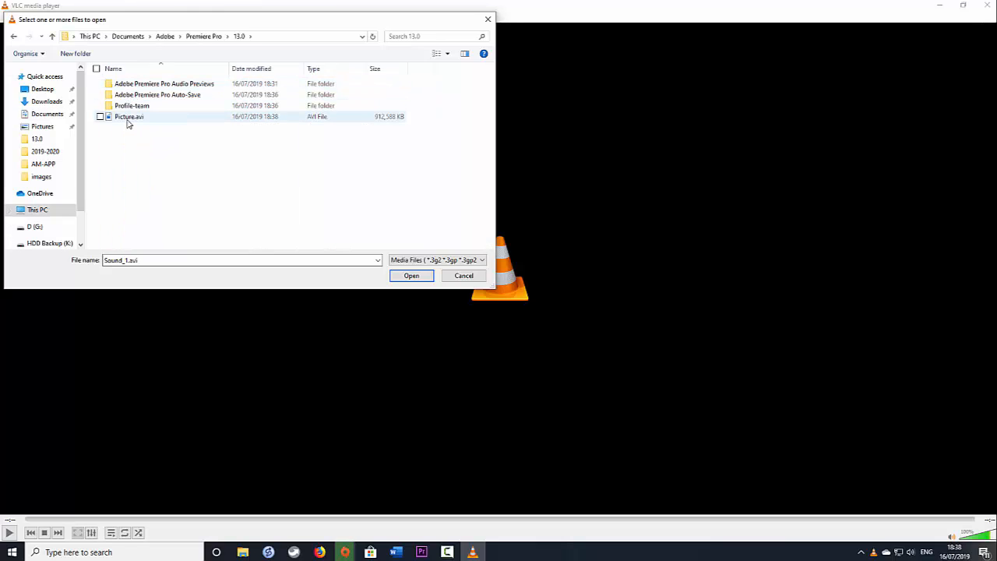
{"action": "double_click", "coordinate": [127, 121]}
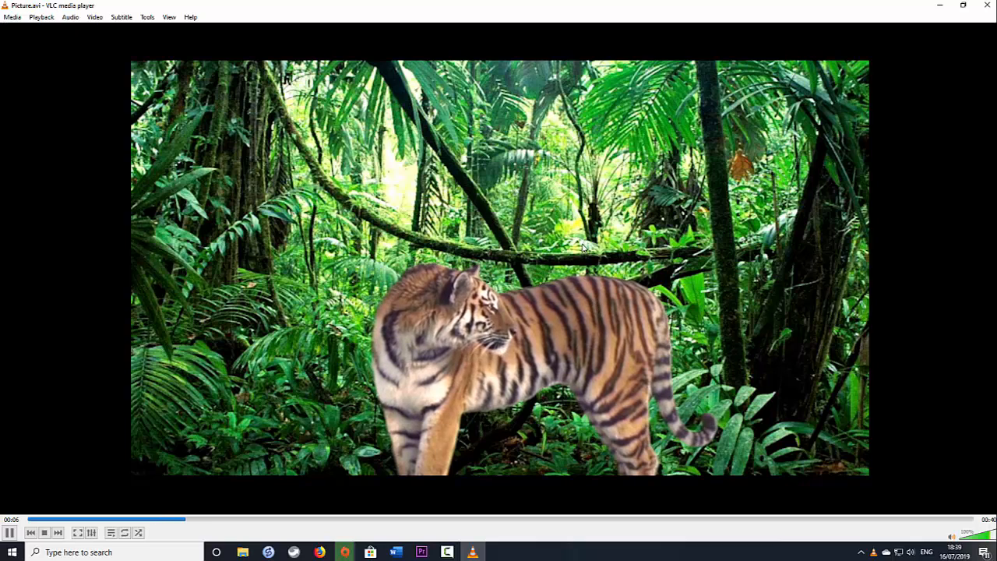
{"action": "left_click", "coordinate": [986, 7]}
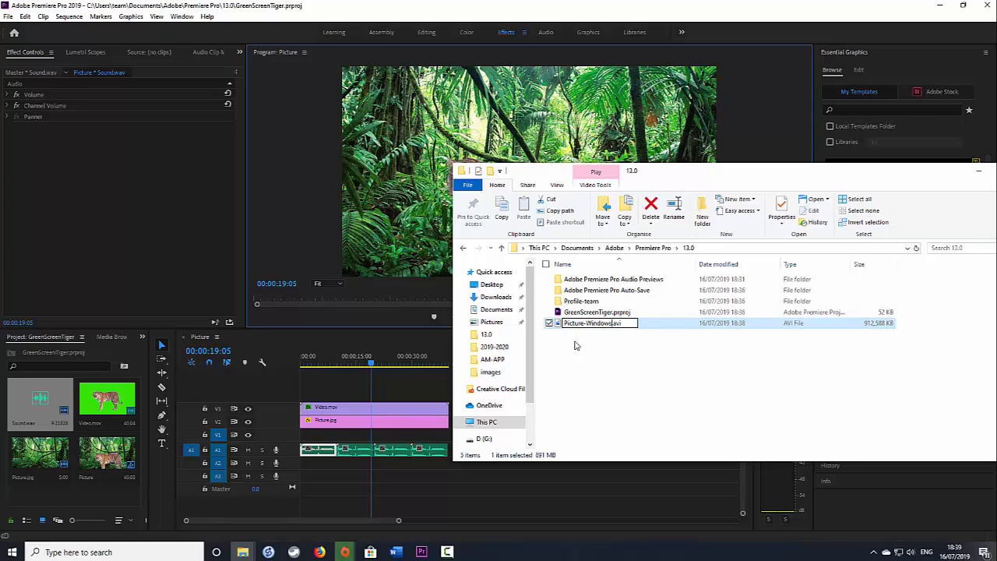
Rename the exported Picture.avi file as Picture-Windows.avi in the 13.0 folder.
{"action": "key", "text": "Return"}
{"action": "left_click", "coordinate": [586, 371]}
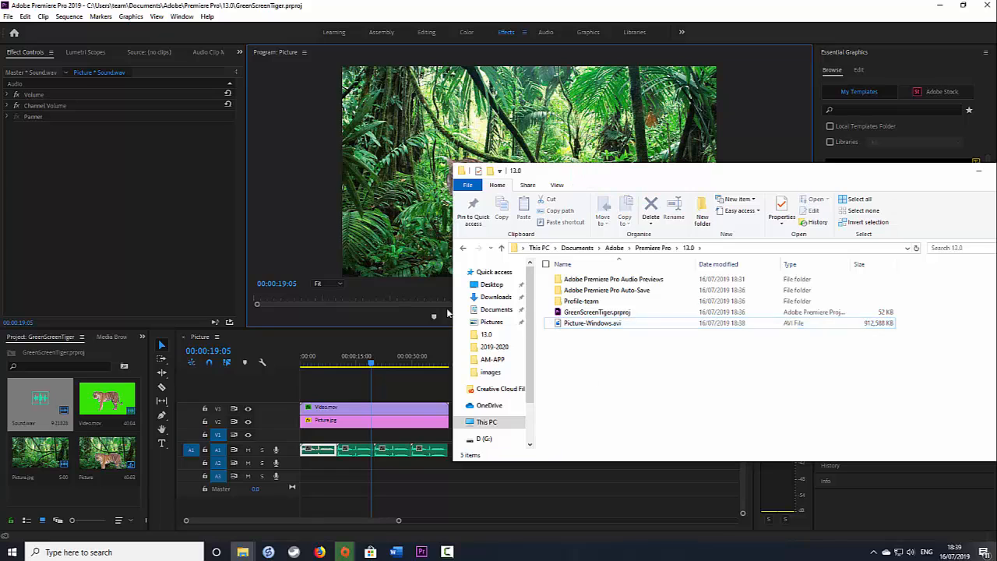
Switch back to Premiere Pro and export the sequence in Windows Media format as Picture.wmv.
{"action": "left_click", "coordinate": [251, 230]}
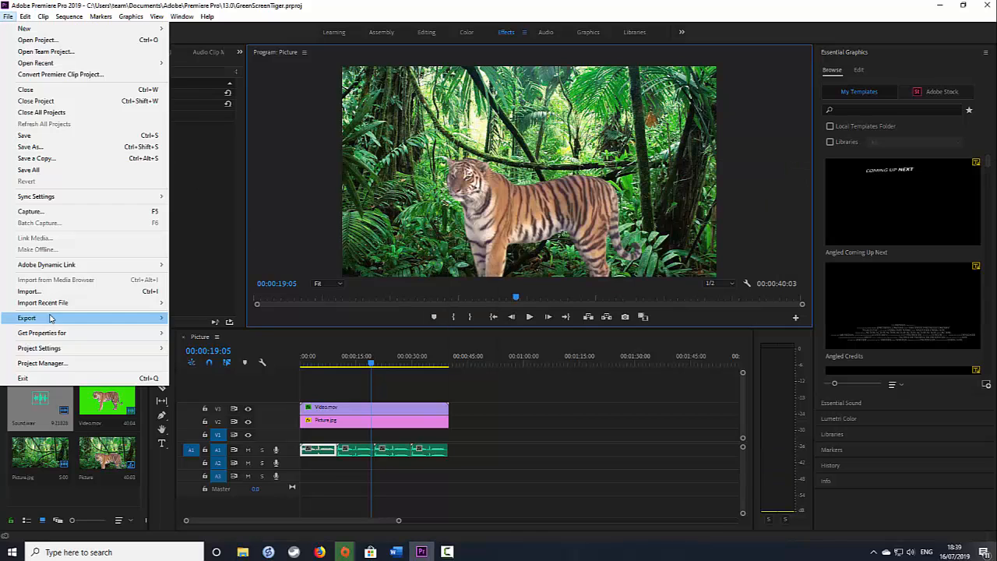
{"action": "left_click", "coordinate": [190, 318]}
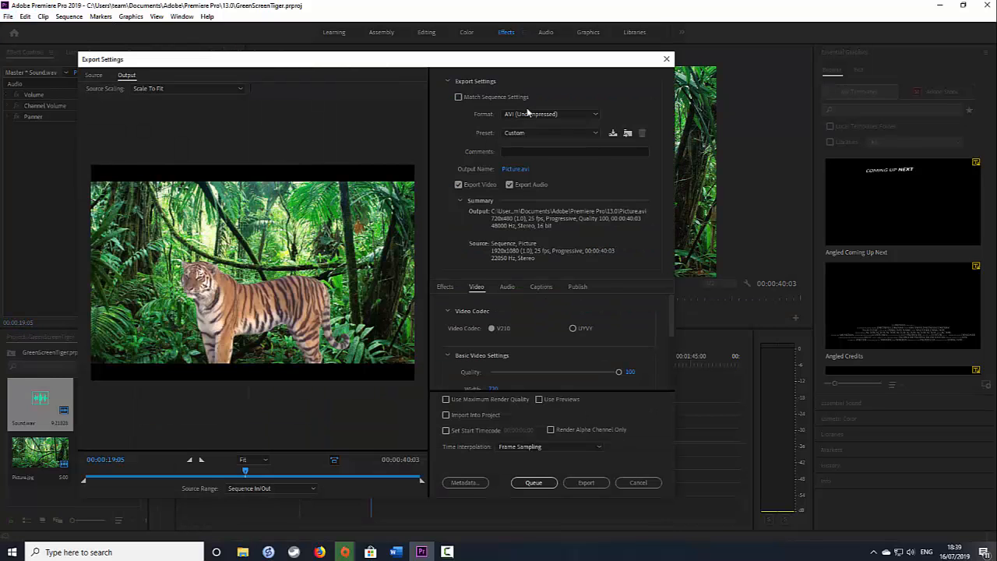
{"action": "left_click", "coordinate": [529, 114]}
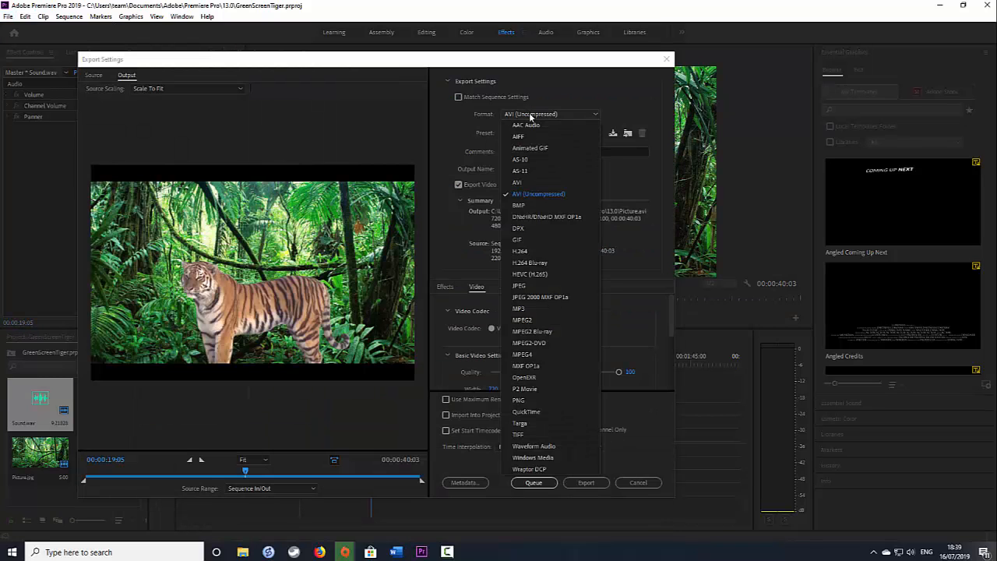
{"action": "left_click", "coordinate": [543, 456]}
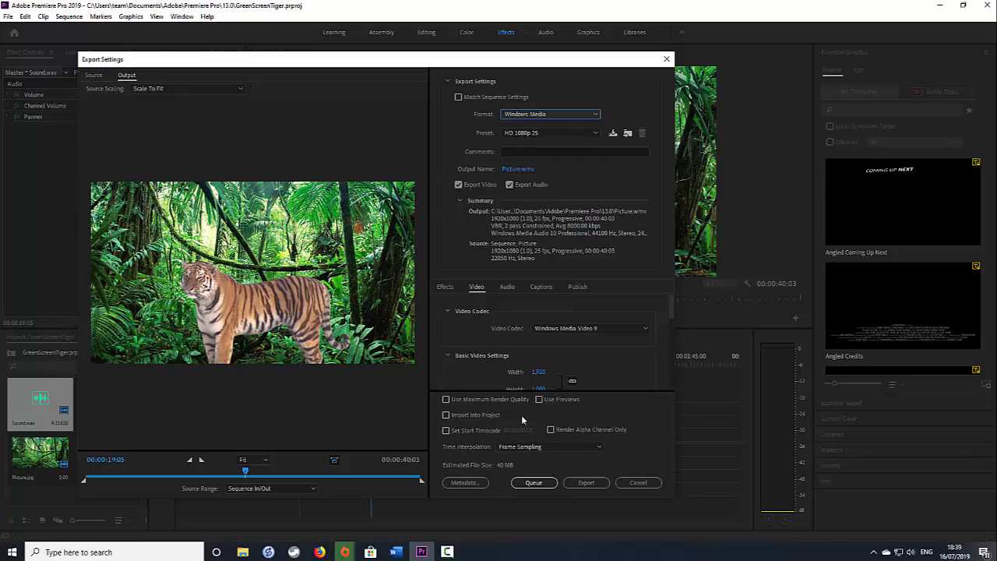
{"action": "left_click", "coordinate": [584, 483]}
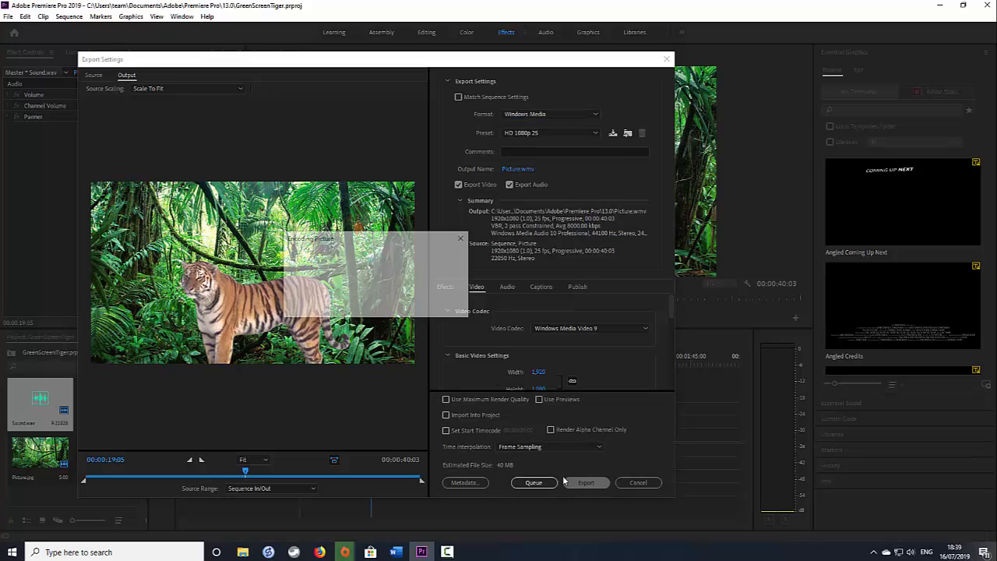
Switch to the 13.0 folder in File Explorer, play the exported Picture.wmv and move its player window aside.
{"action": "mouse_move", "coordinate": [243, 549]}
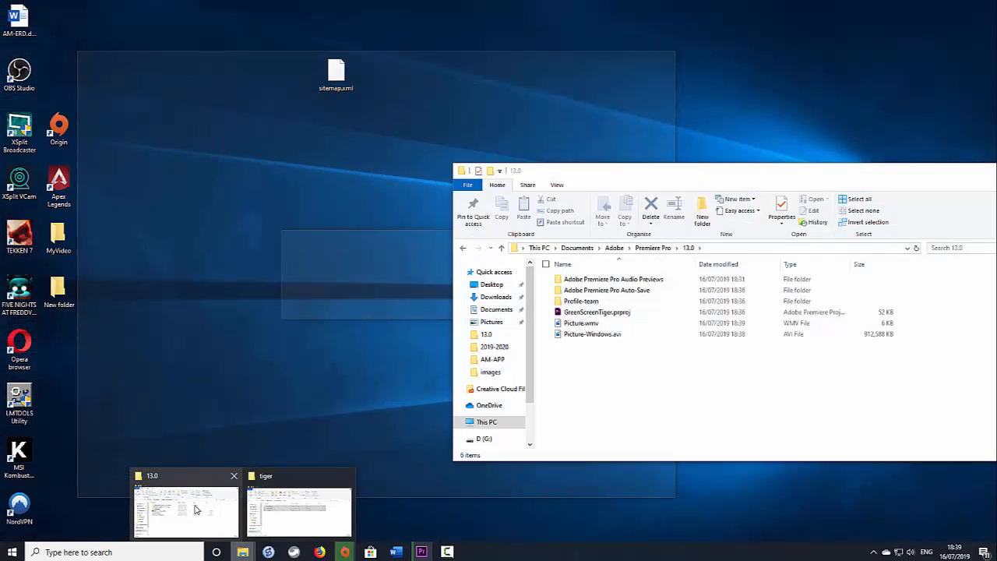
{"action": "left_click", "coordinate": [196, 505]}
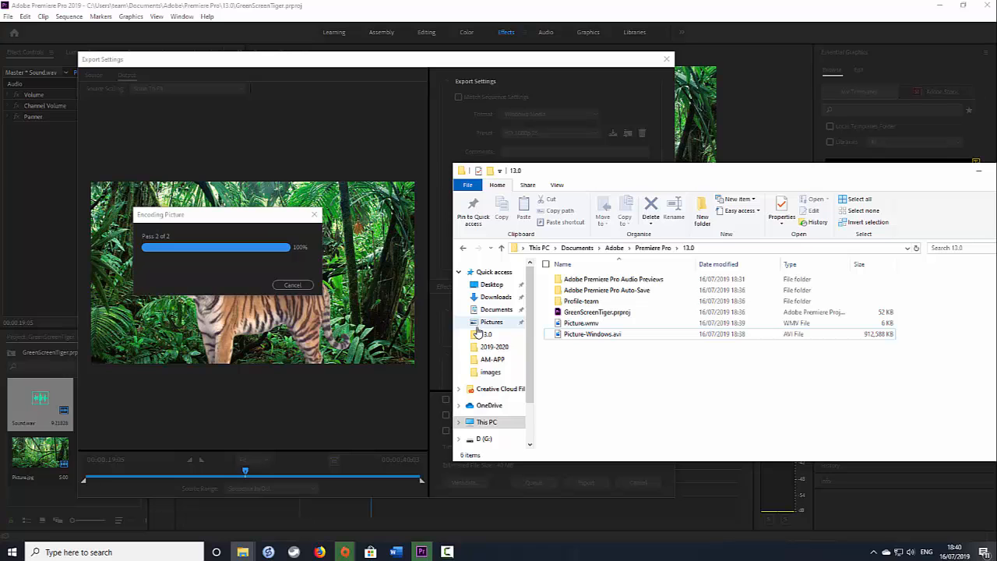
{"action": "double_click", "coordinate": [567, 325]}
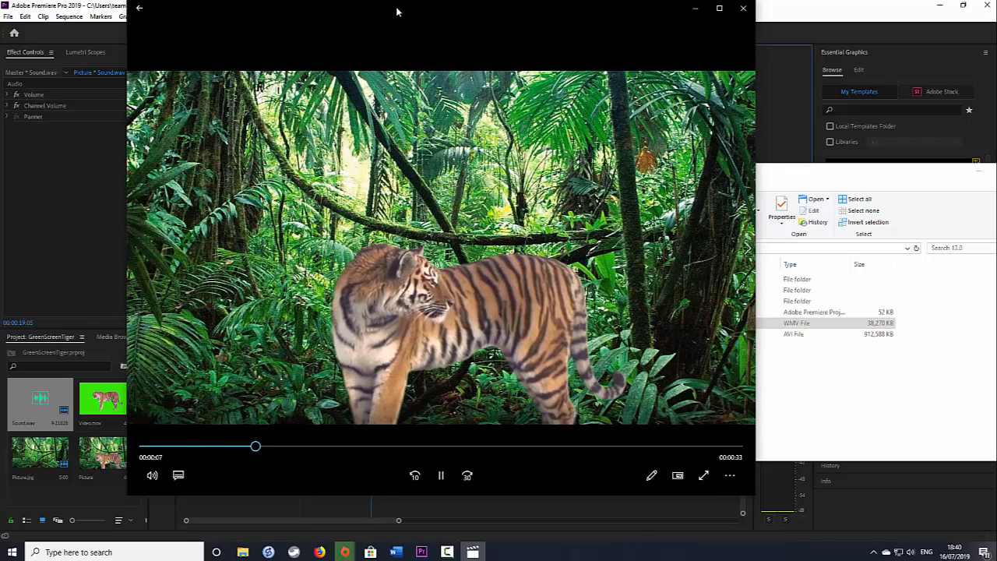
{"action": "left_click_drag", "start_coordinate": [397, 13], "coordinate": [275, 23]}
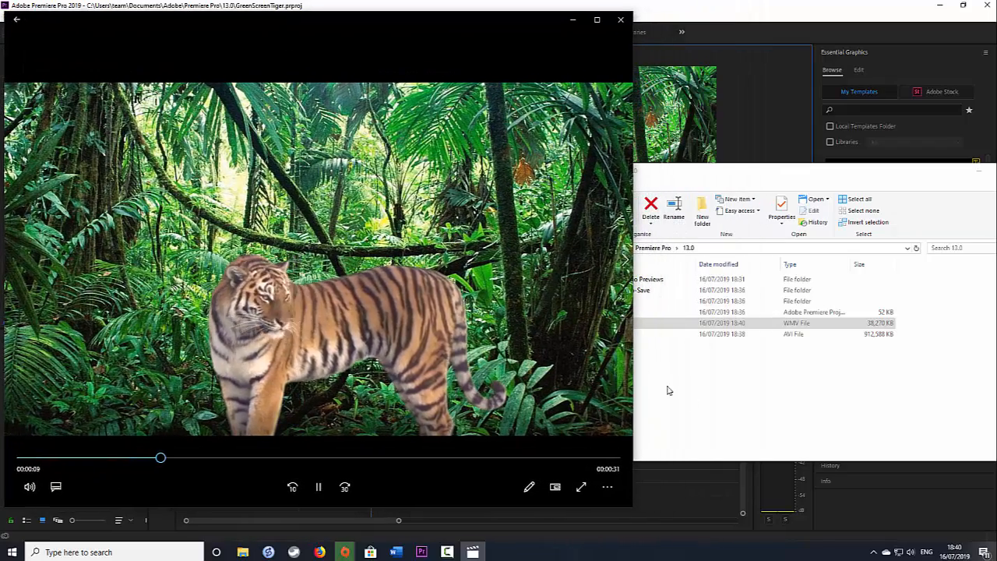
{"action": "left_click", "coordinate": [785, 396]}
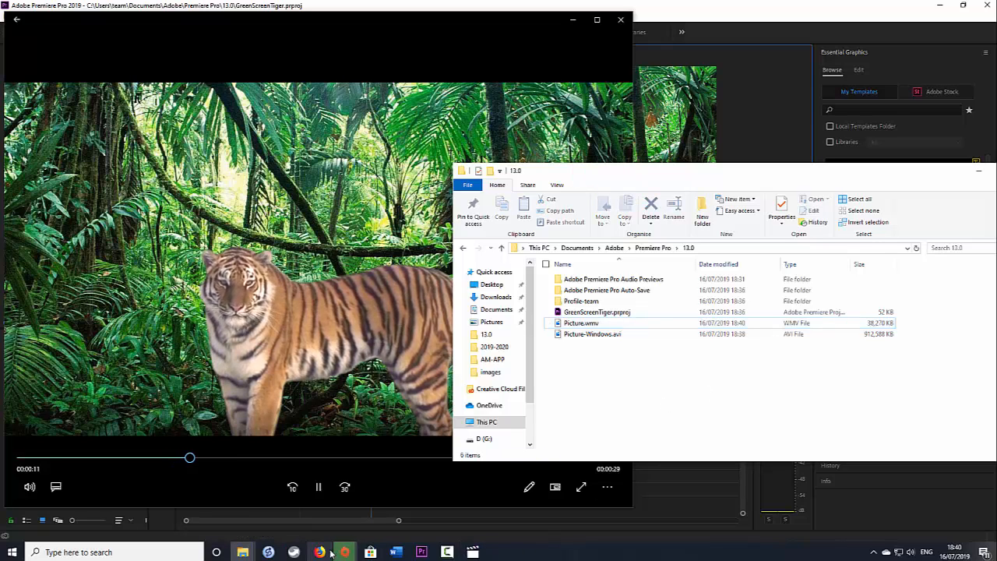
Launch VLC media player and open Picture-Windows.avi from the 13.0 folder.
{"action": "left_click", "coordinate": [294, 552]}
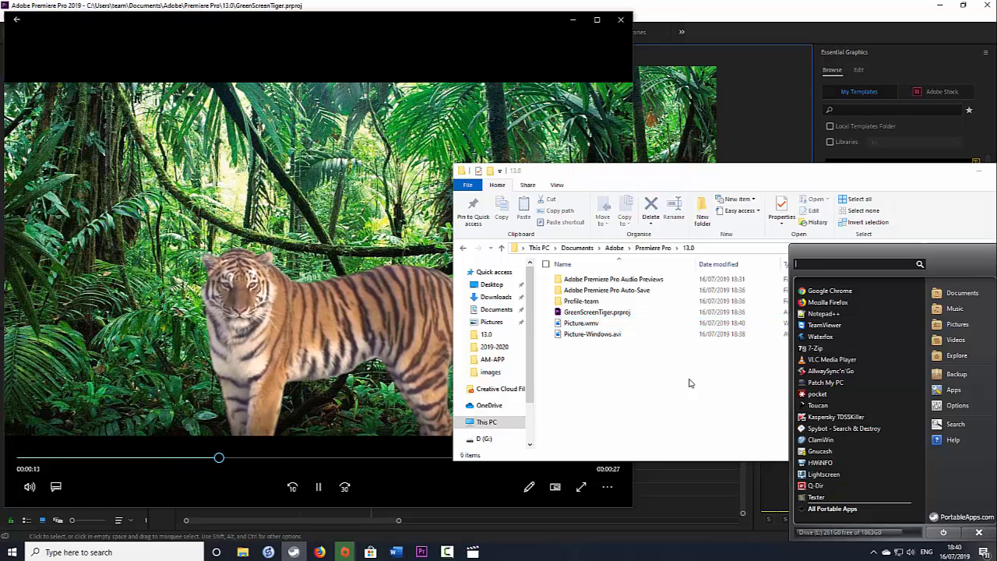
{"action": "left_click", "coordinate": [829, 359]}
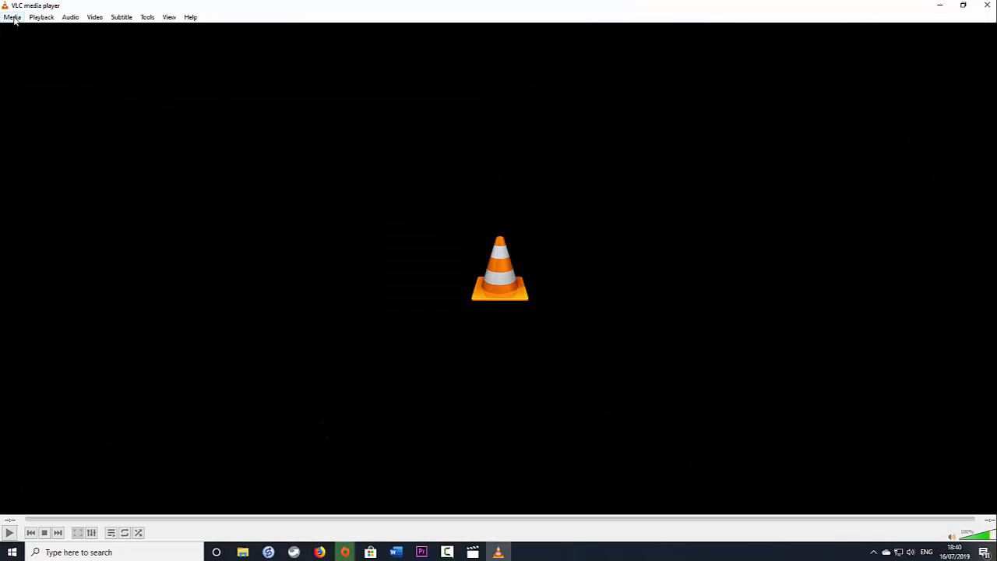
{"action": "left_click", "coordinate": [13, 18]}
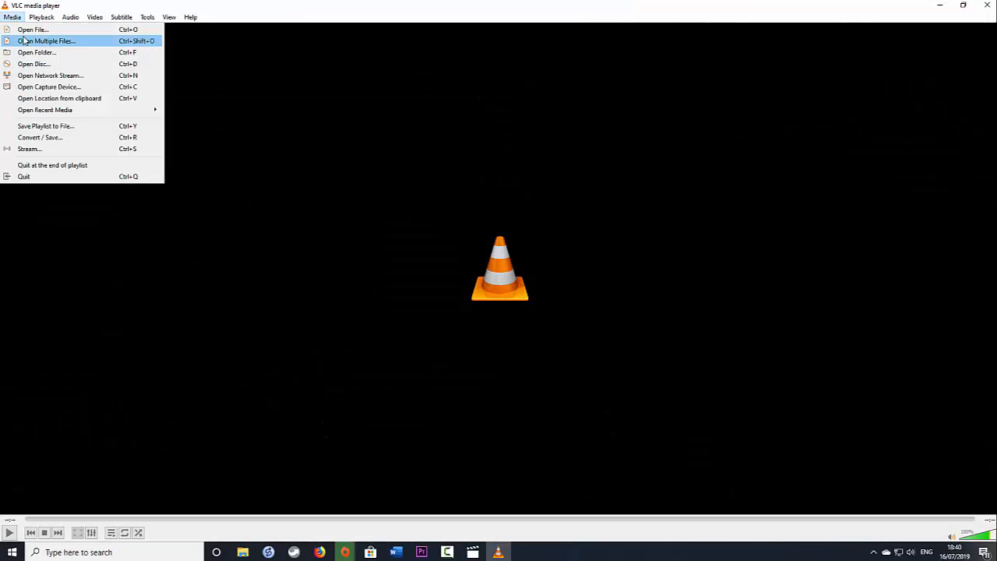
{"action": "left_click", "coordinate": [26, 31]}
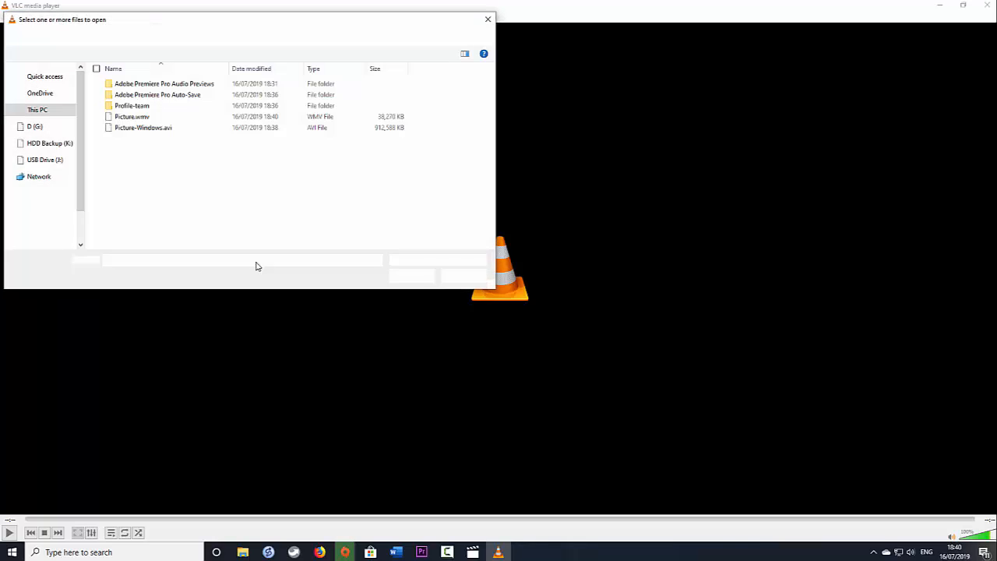
{"action": "double_click", "coordinate": [129, 127]}
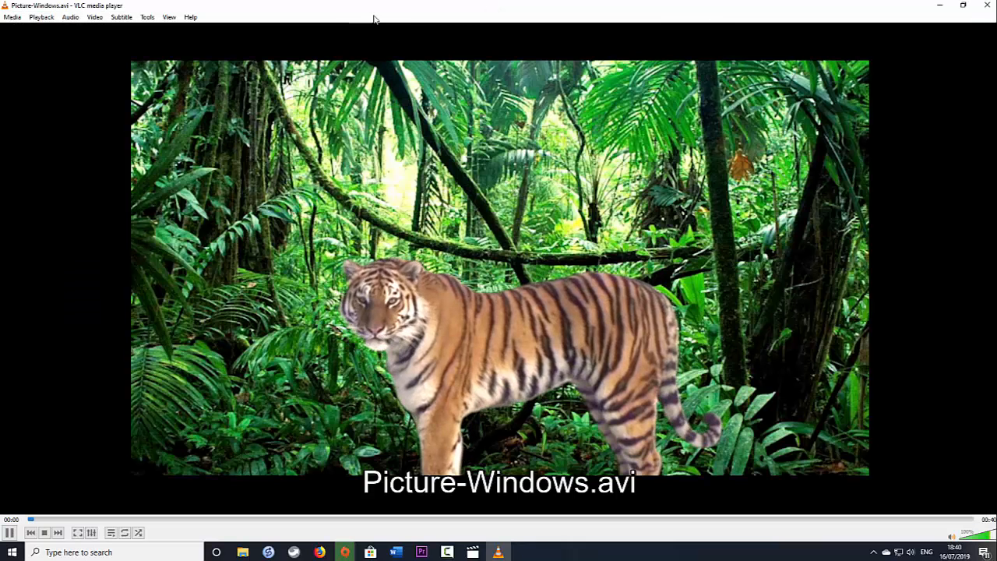
Resize and arrange the two player windows side by side at similar sizes to compare the WMV and AVI videos.
{"action": "left_click_drag", "start_coordinate": [316, 10], "coordinate": [651, 215]}
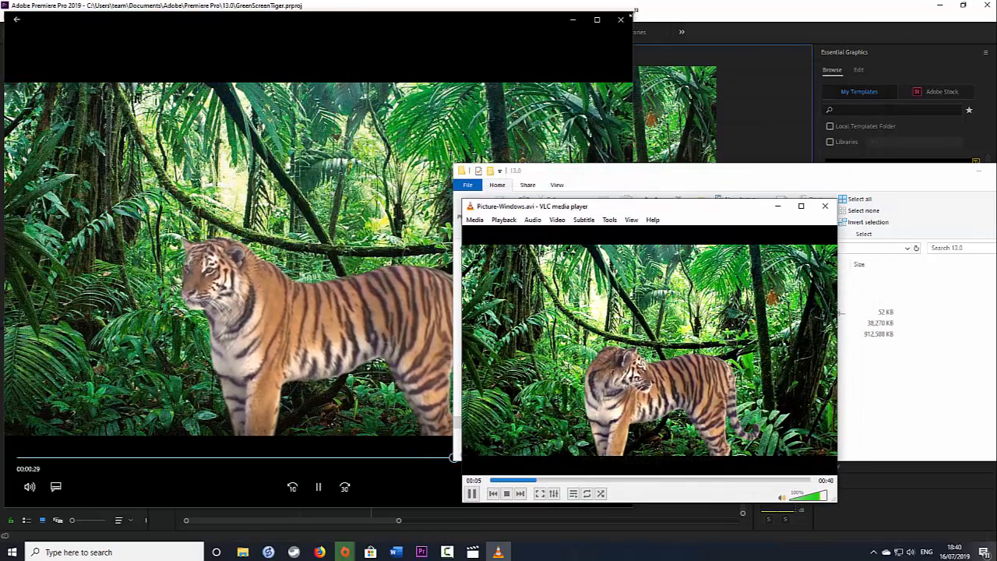
{"action": "left_click_drag", "start_coordinate": [632, 11], "coordinate": [401, 201]}
{"action": "left_click_drag", "start_coordinate": [313, 207], "coordinate": [357, 175]}
{"action": "left_click_drag", "start_coordinate": [512, 211], "coordinate": [503, 174]}
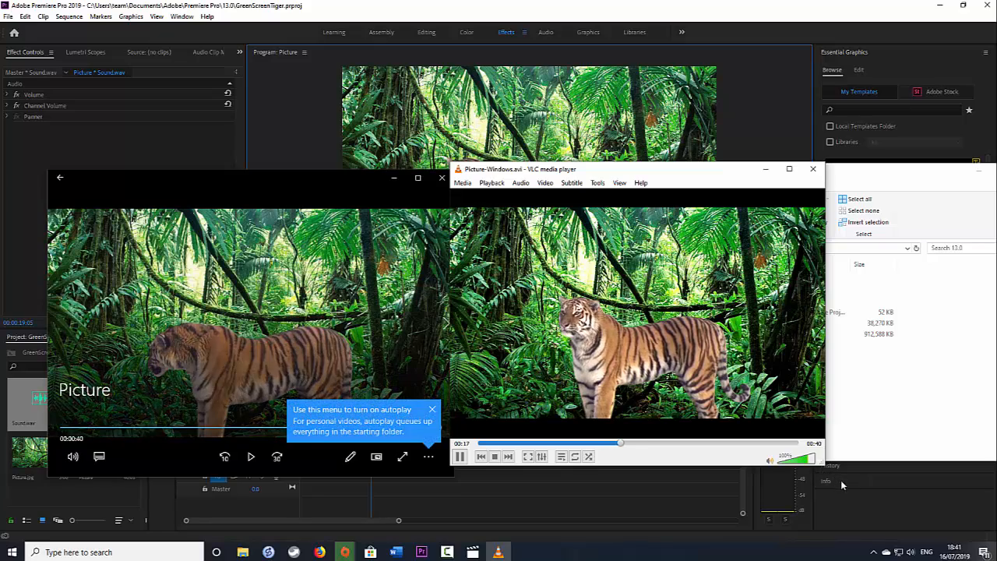
{"action": "left_click_drag", "start_coordinate": [819, 461], "coordinate": [854, 493]}
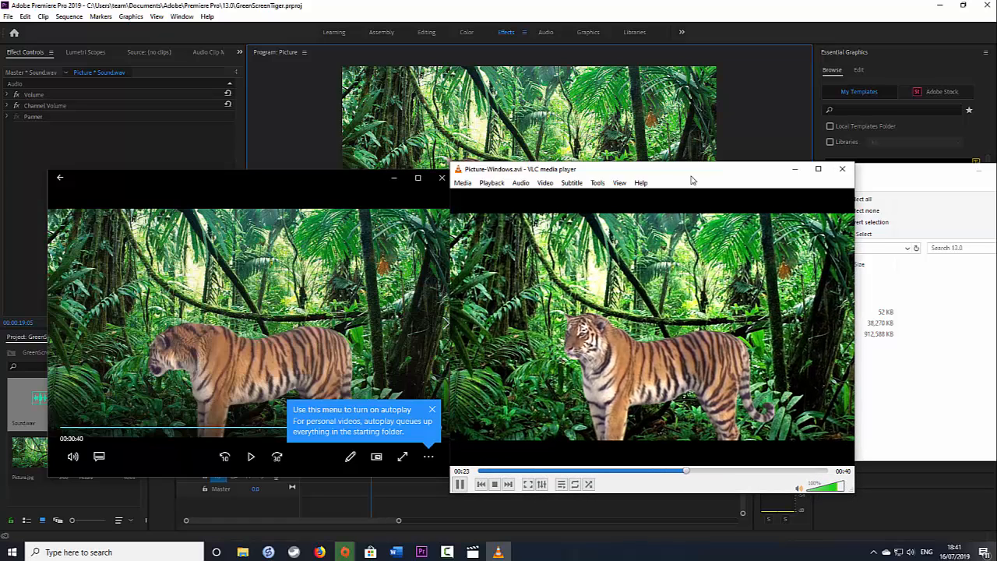
{"action": "left_click_drag", "start_coordinate": [690, 179], "coordinate": [695, 174]}
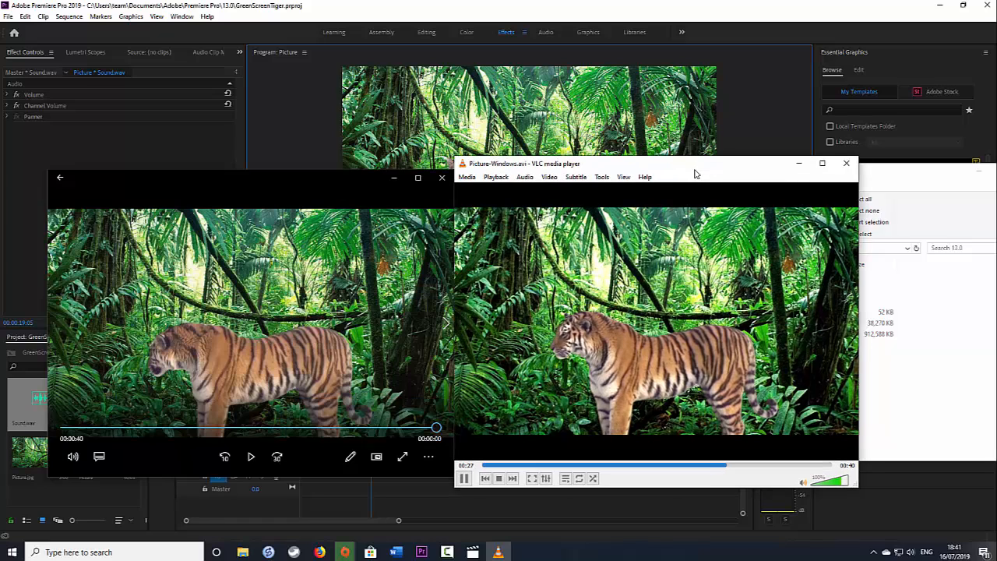
Replay Picture.wmv and Picture-Windows.avi next to each other and compare how the two exports look.
{"action": "left_click", "coordinate": [253, 458]}
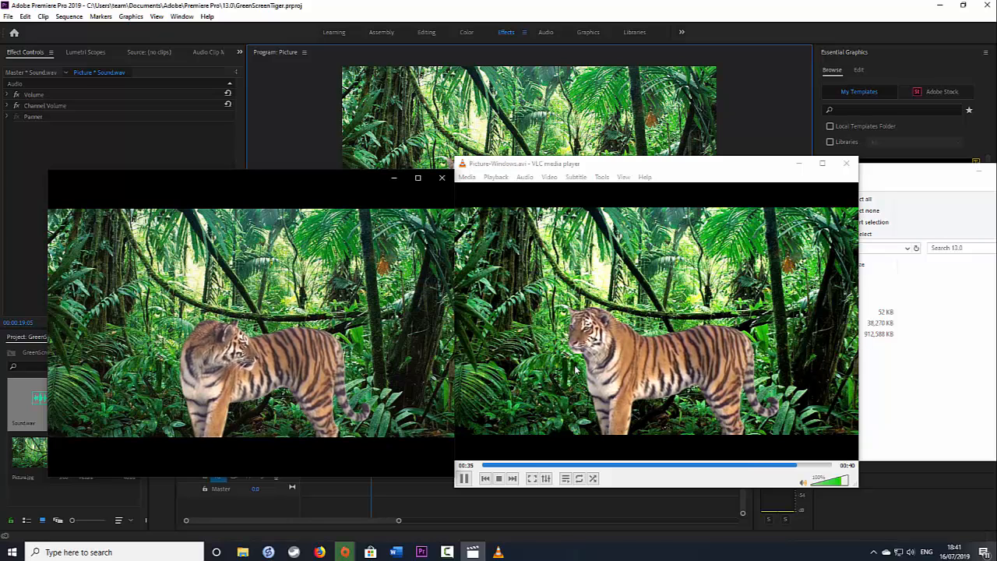
{"action": "mouse_move", "coordinate": [239, 288]}
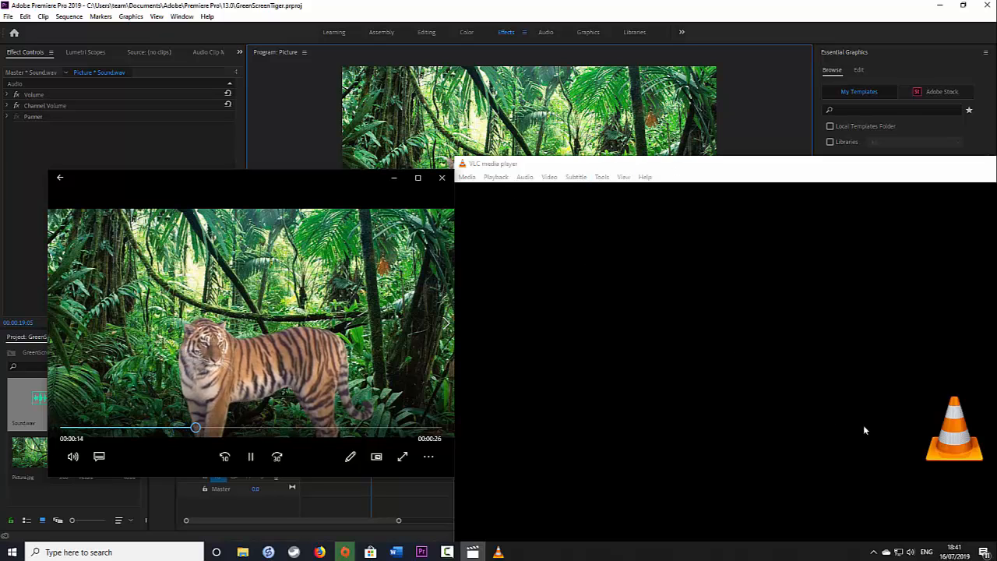
{"action": "left_click_drag", "start_coordinate": [710, 167], "coordinate": [313, 13]}
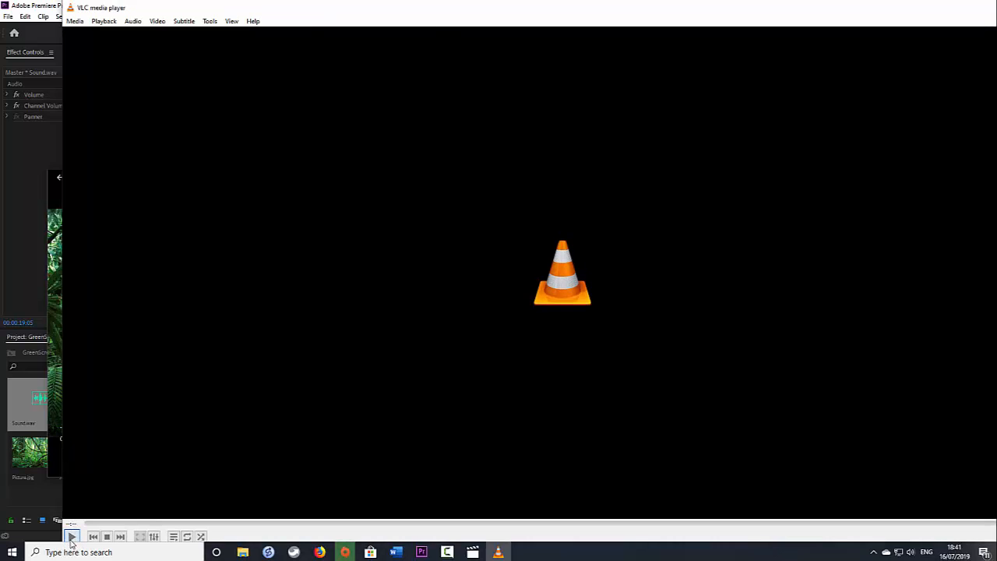
{"action": "left_click", "coordinate": [71, 536]}
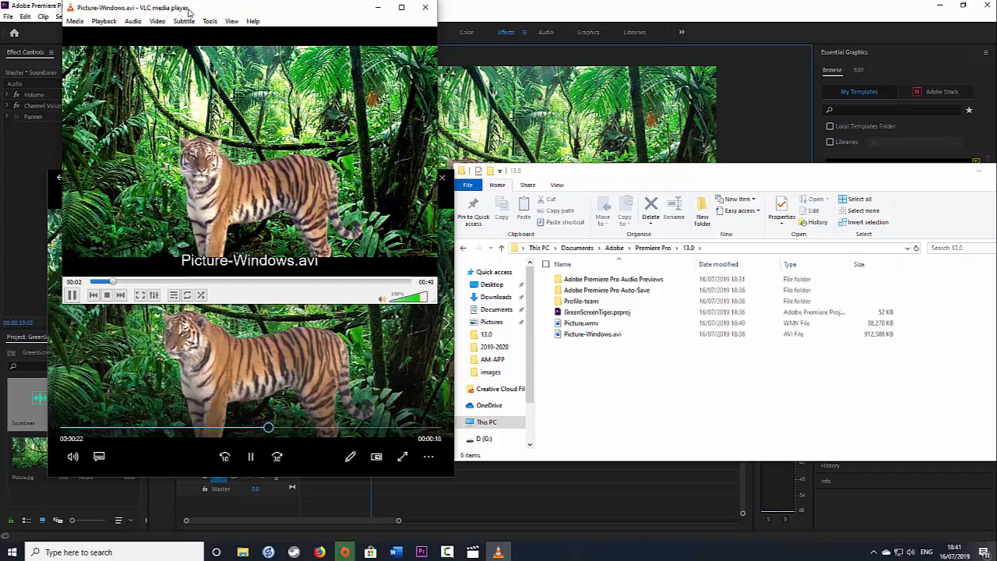
{"action": "left_click_drag", "start_coordinate": [208, 11], "coordinate": [593, 183]}
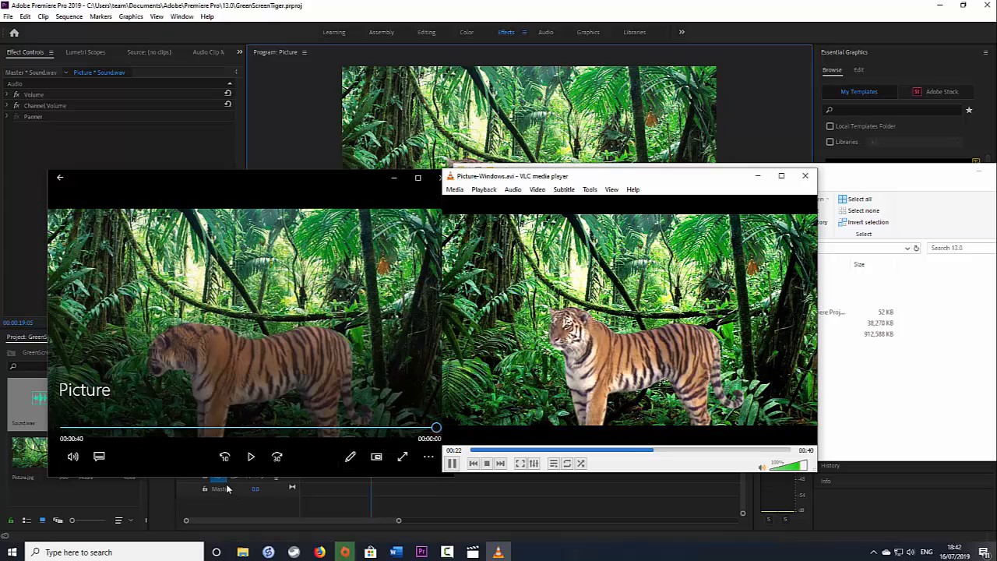
{"action": "left_click", "coordinate": [250, 457]}
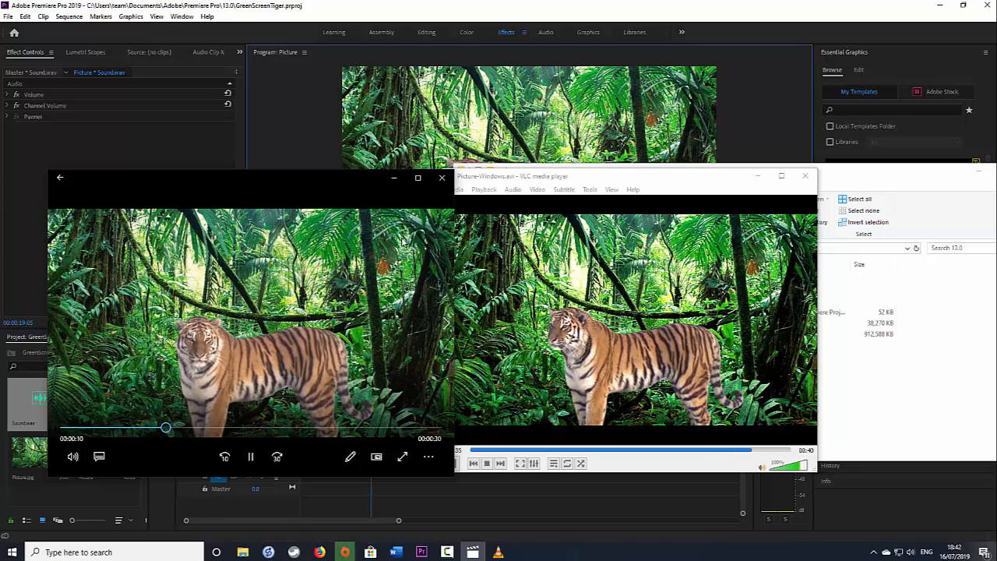
Close both video players and return to the Premiere Pro project.
{"action": "left_click", "coordinate": [443, 178]}
{"action": "left_click", "coordinate": [804, 175]}
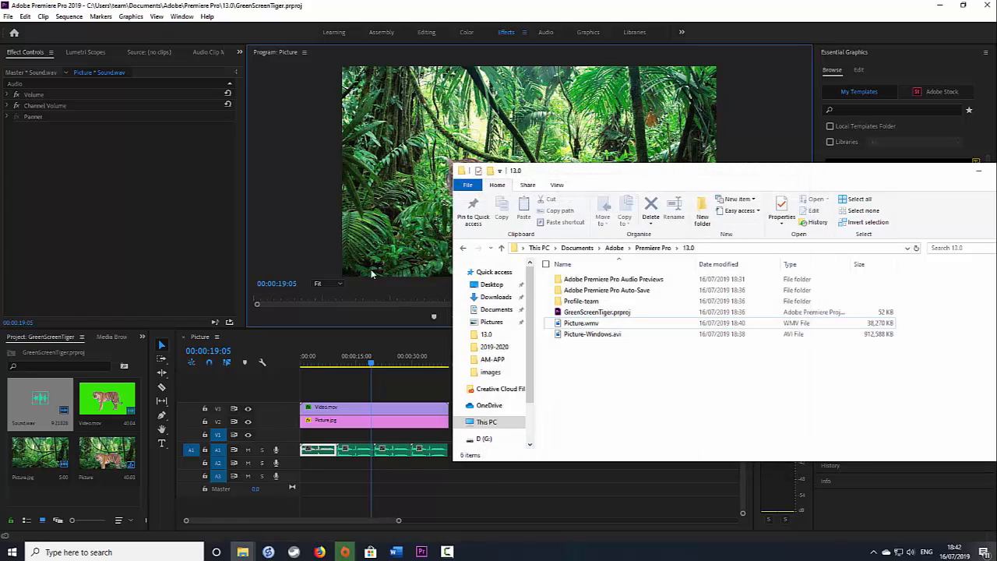
{"action": "left_click", "coordinate": [144, 230]}
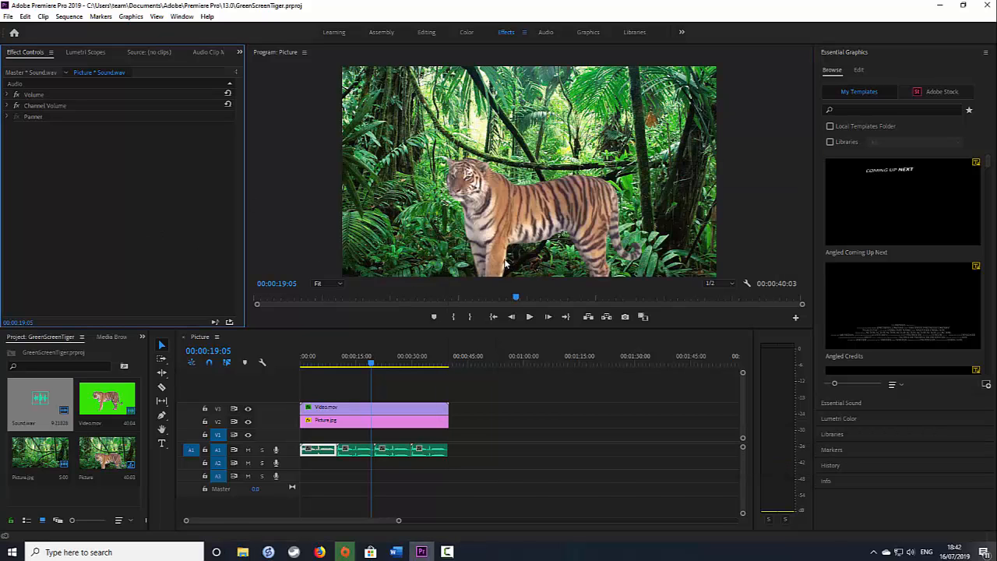